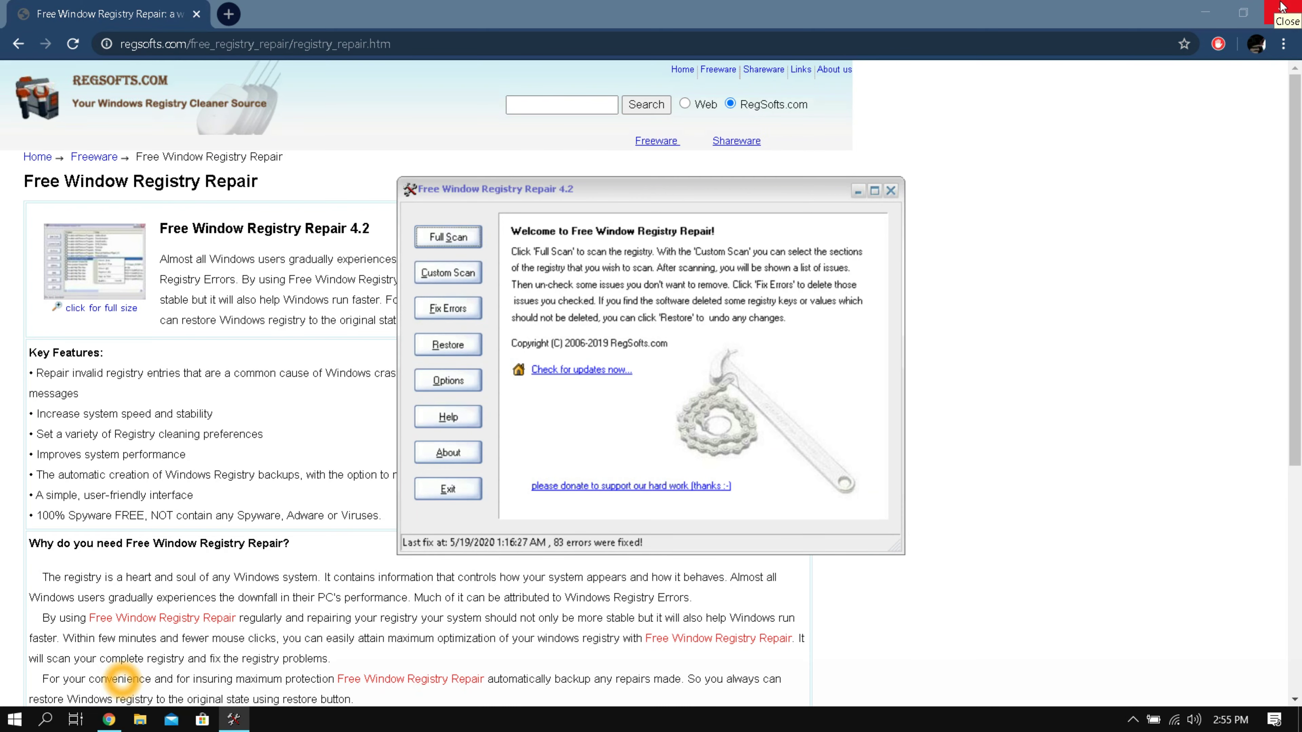
Step: Close the browser window and run a full scan of the registry in Free Window Registry Repair
click(1282, 6)
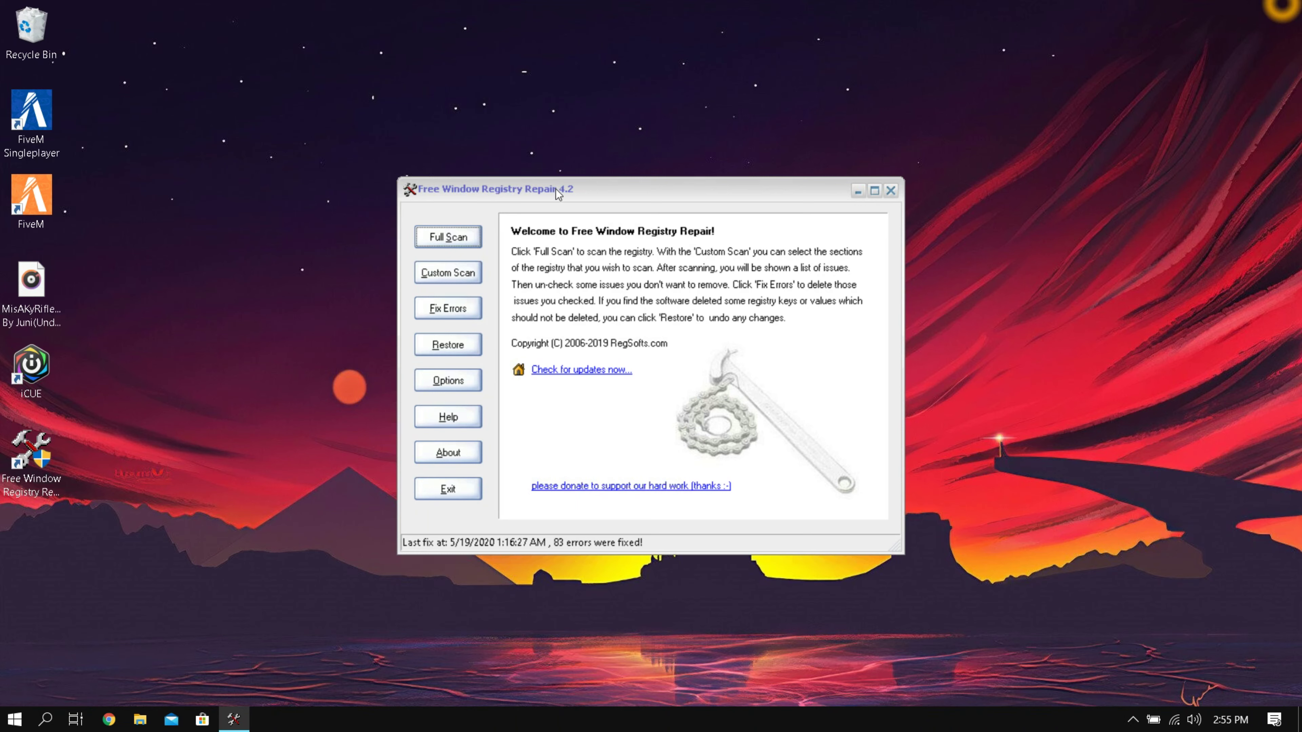
drag(558, 194, 512, 155)
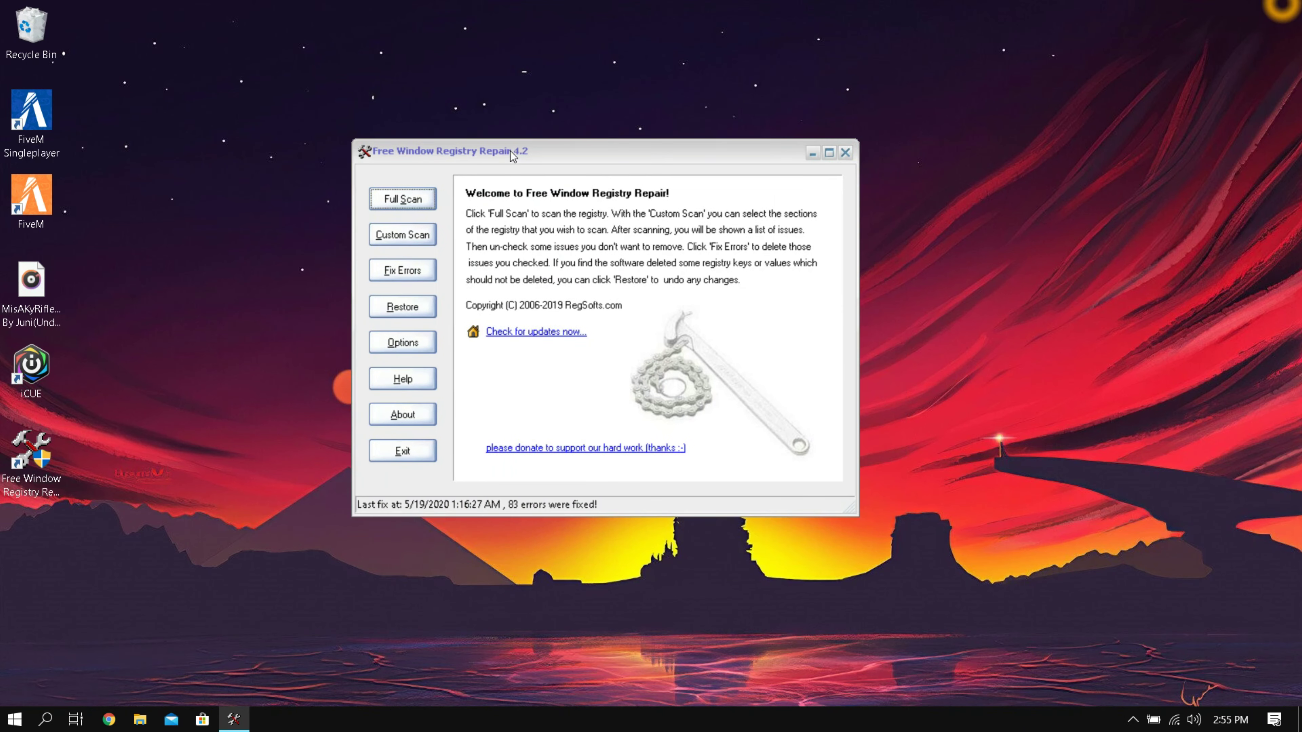
click(388, 200)
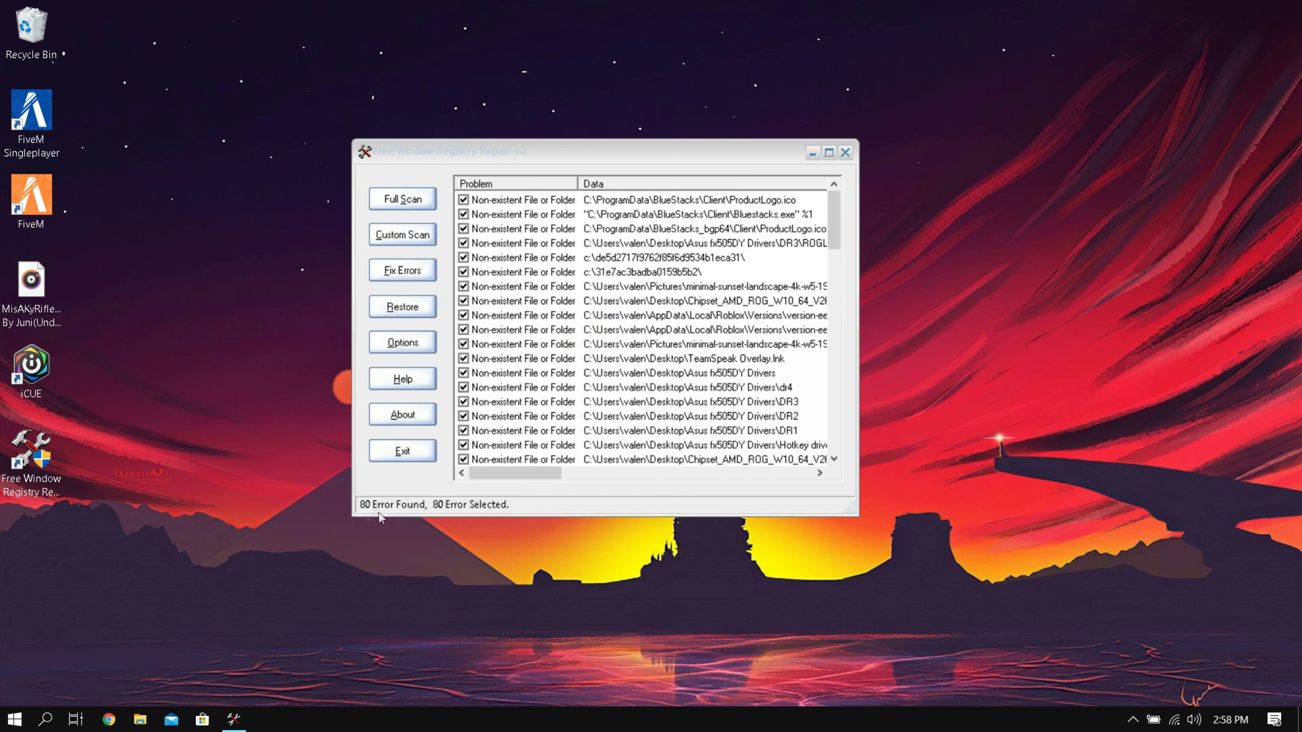
click(365, 508)
click(365, 507)
click(421, 508)
click(467, 513)
click(420, 490)
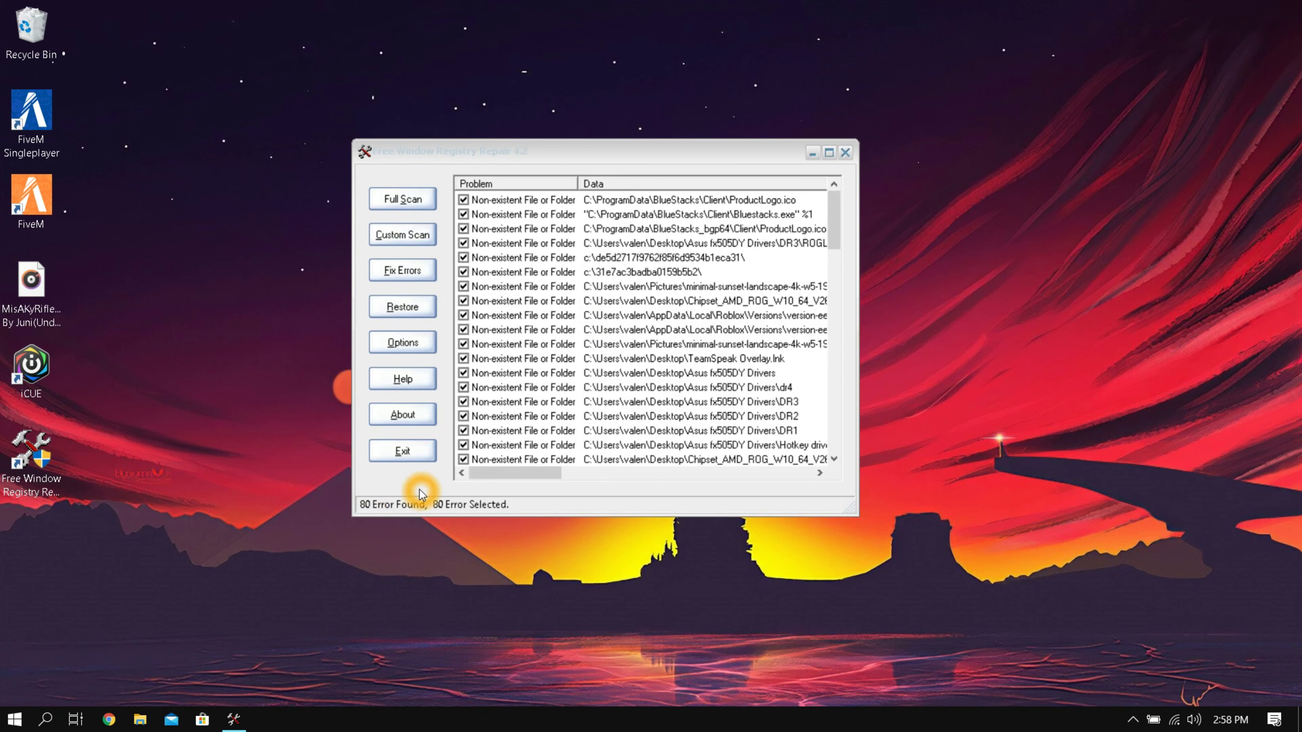
Step: Fix all the selected registry errors from the scan and close the registry repair program
click(454, 272)
click(387, 273)
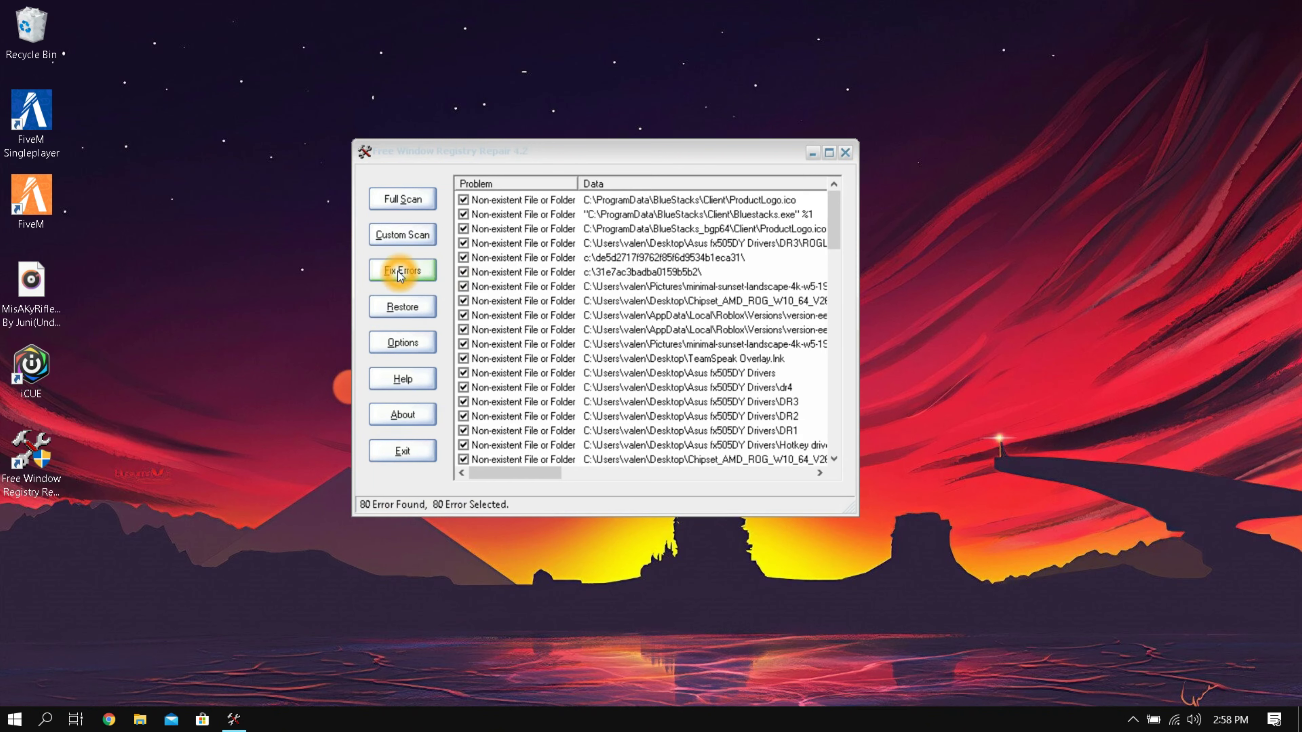
click(402, 272)
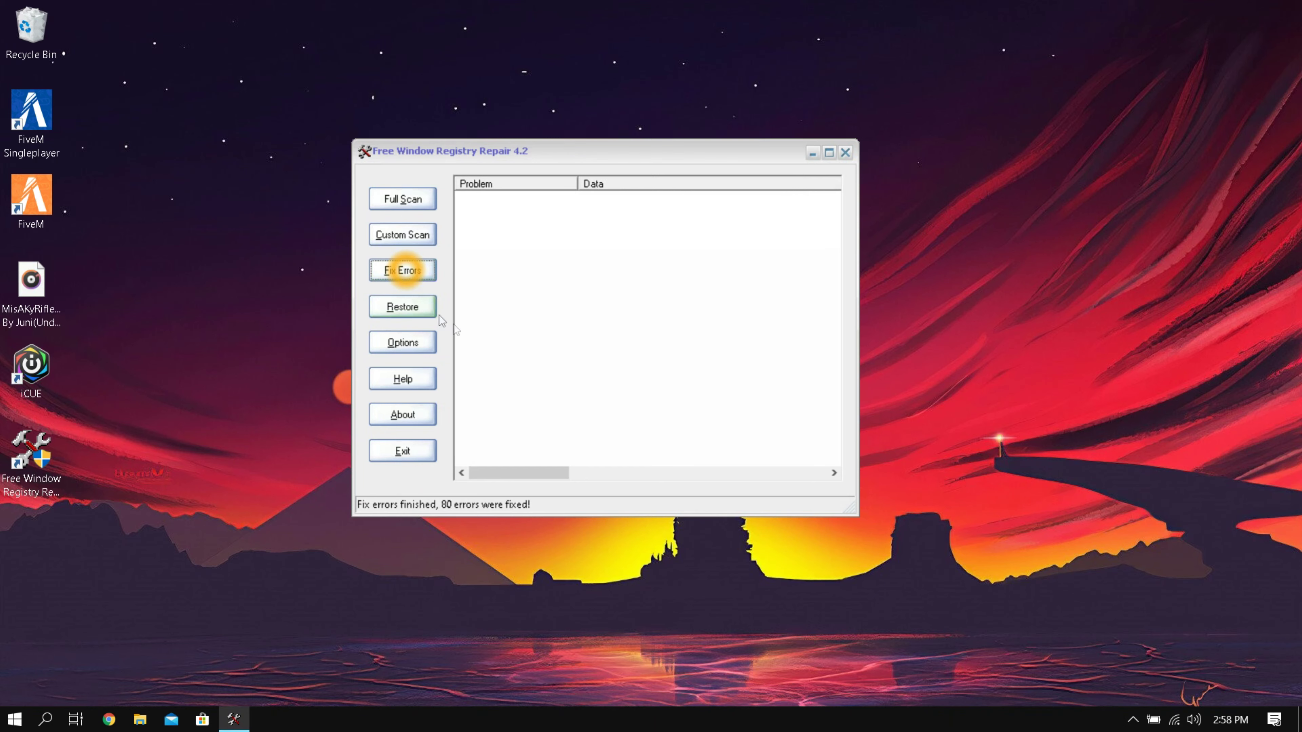
click(846, 153)
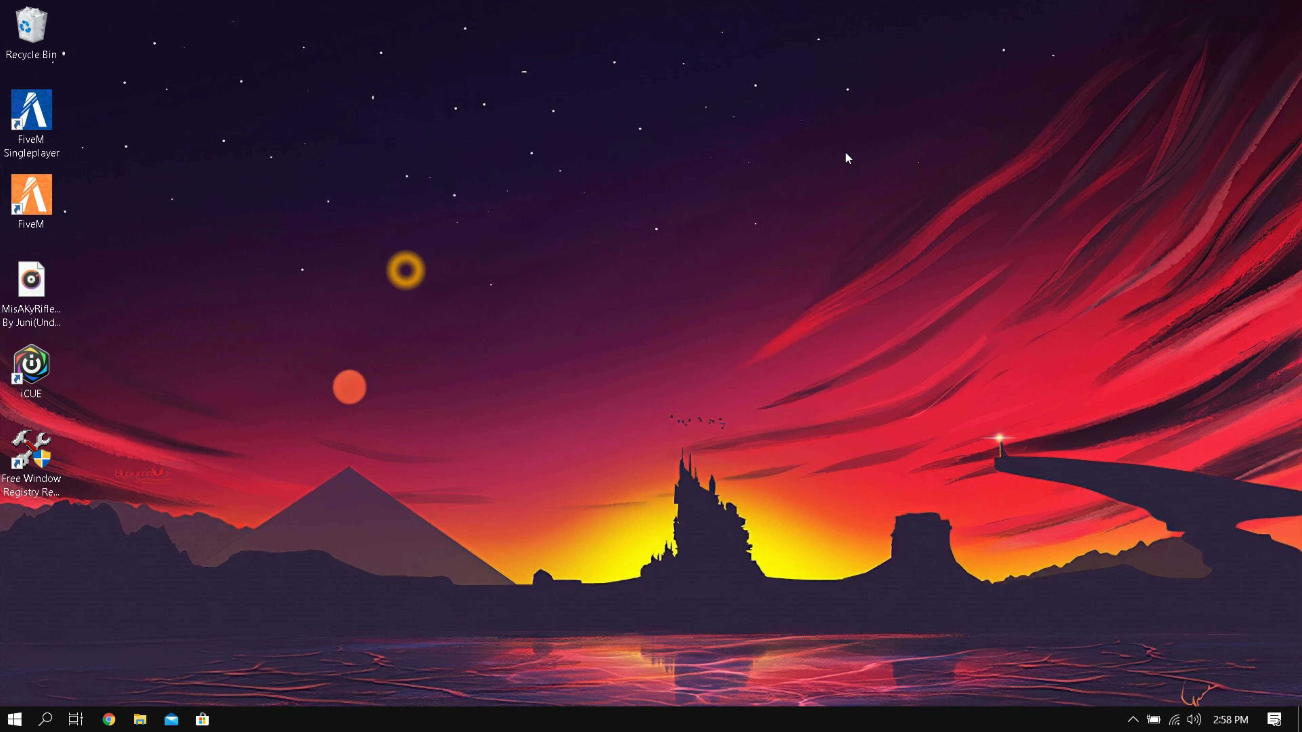
click(823, 166)
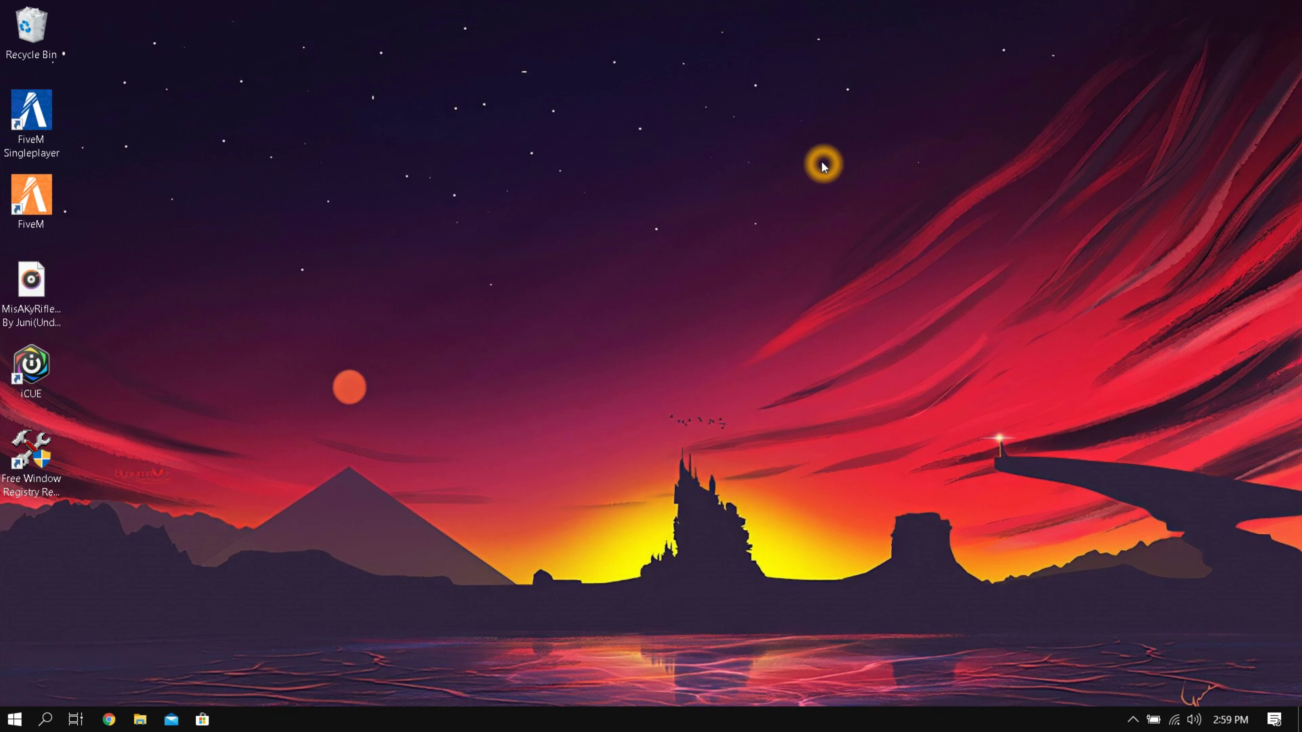
Step: Open the user's temporary files folder by running %temp% from the Run dialog
right_click(18, 728)
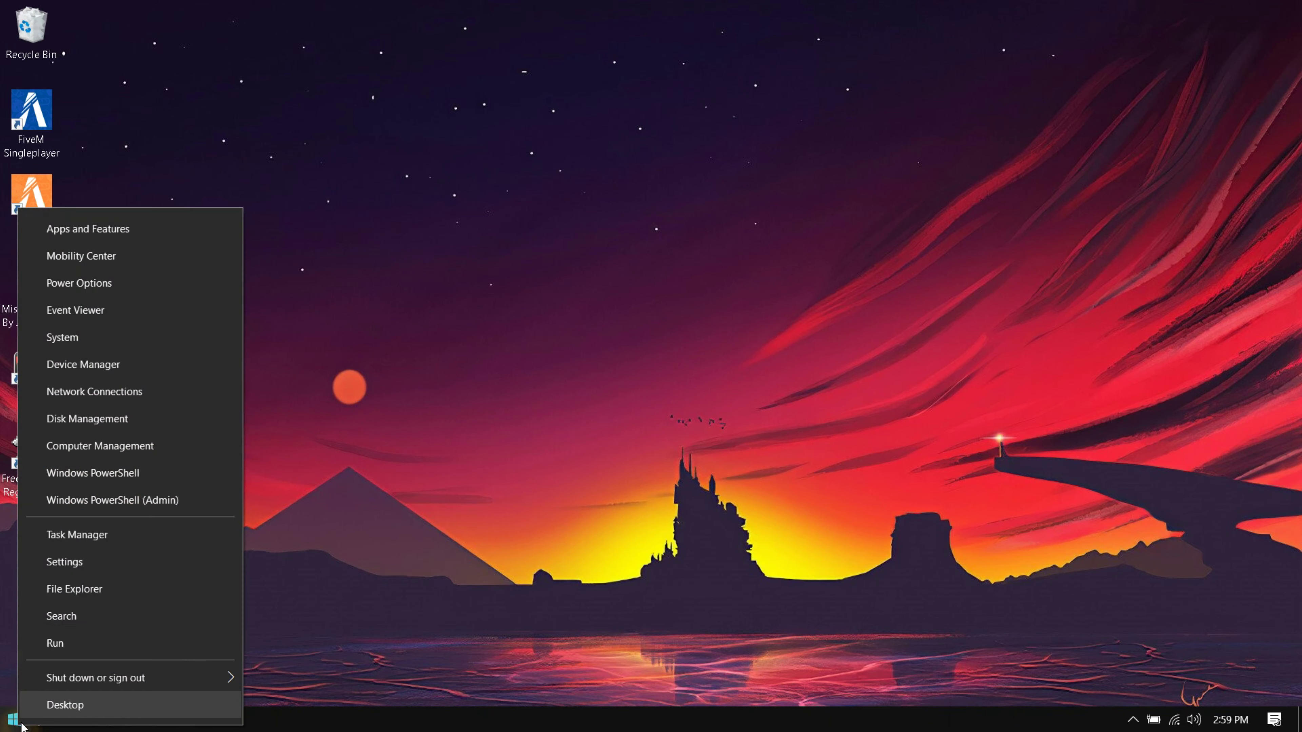
click(90, 658)
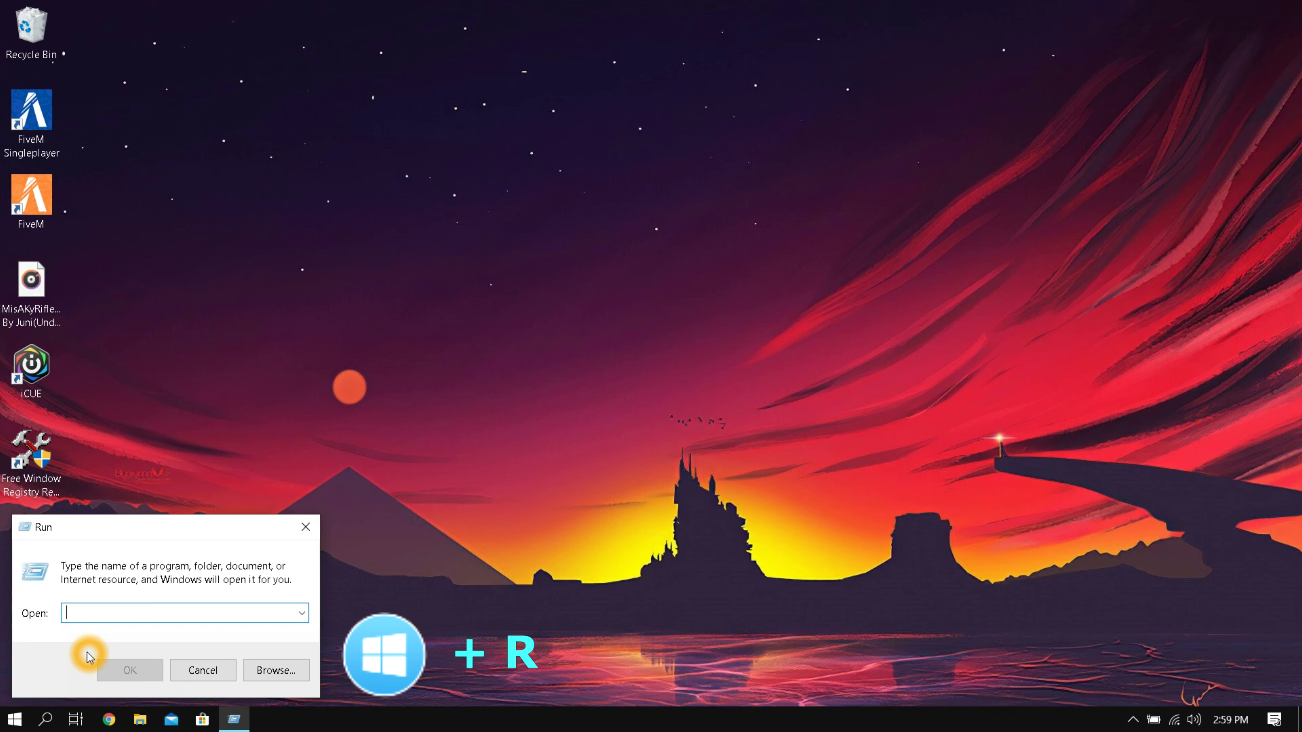
text(%)
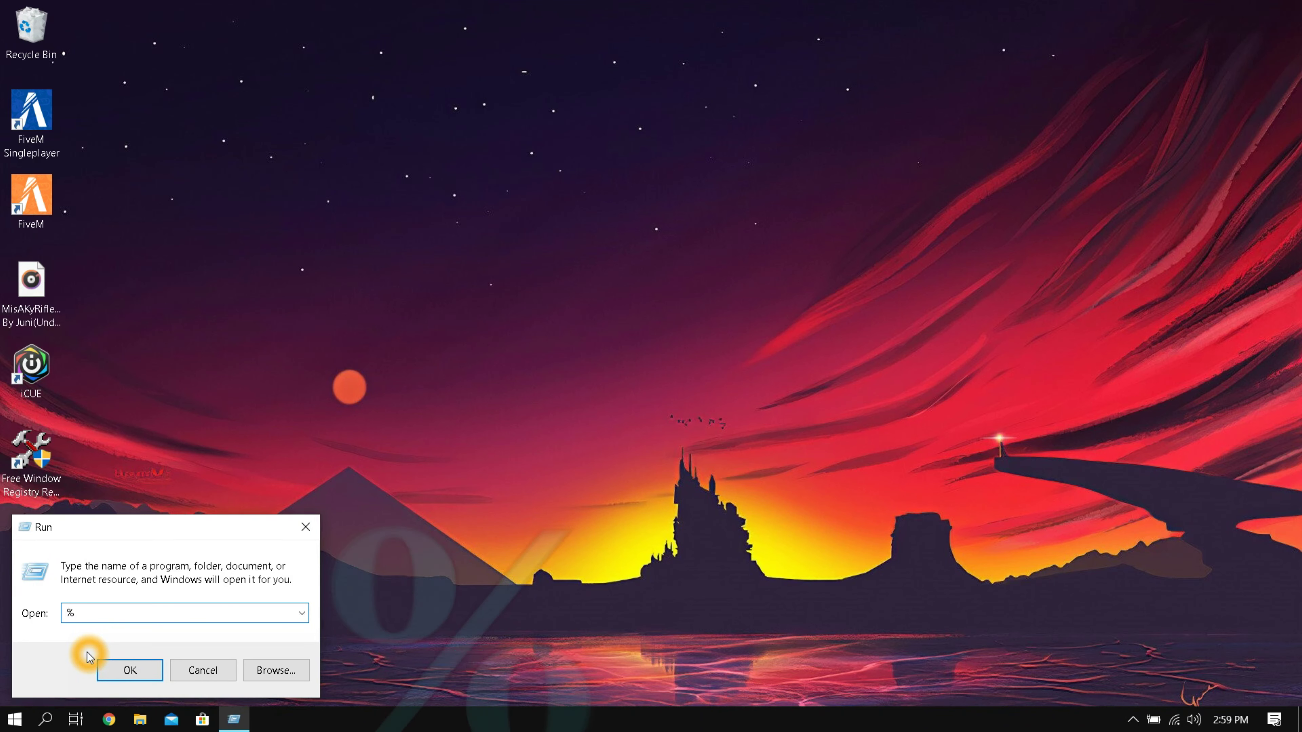
text(temp%)
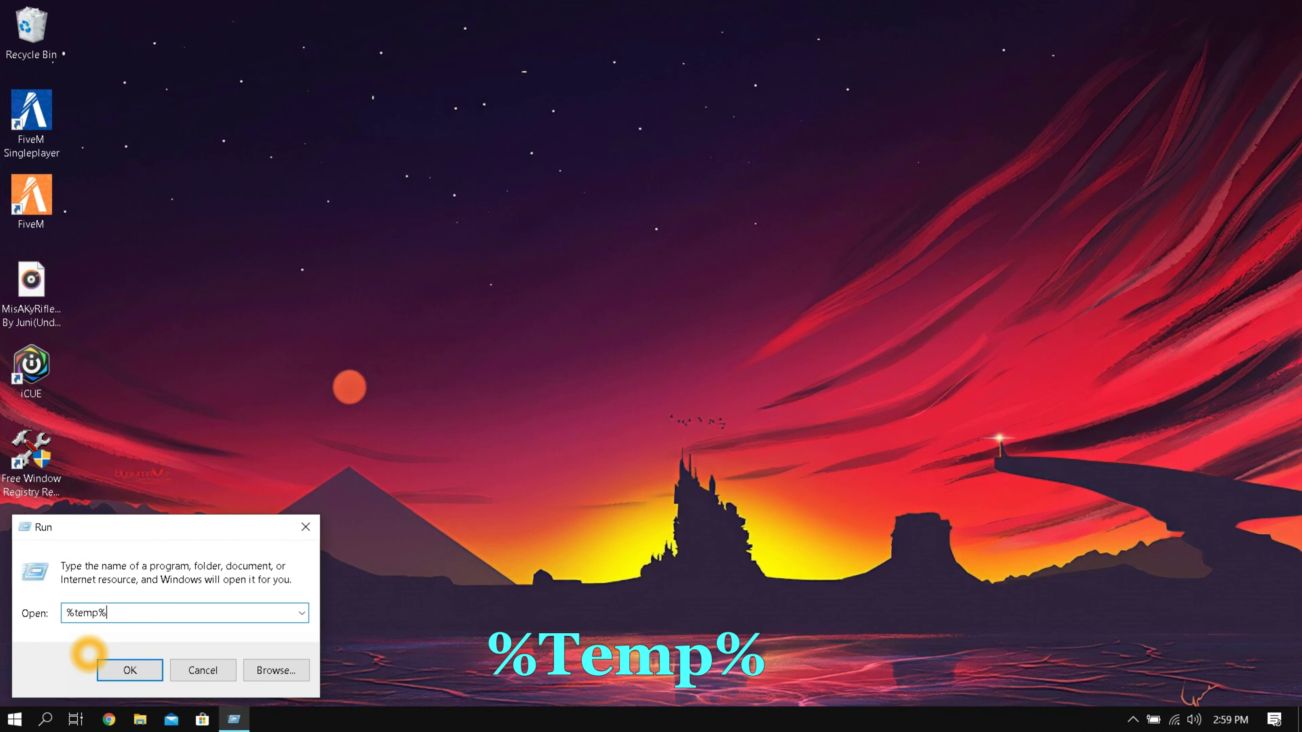
key(Return)
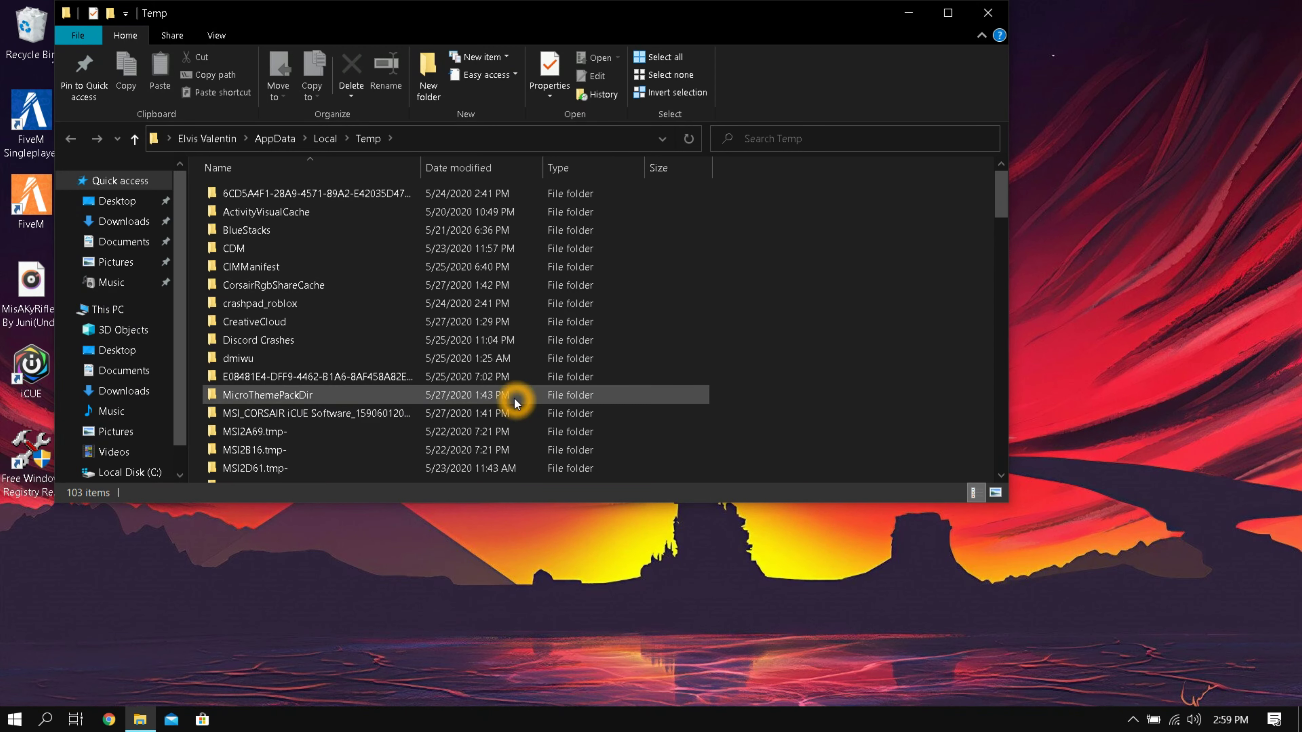
click(839, 316)
click(749, 218)
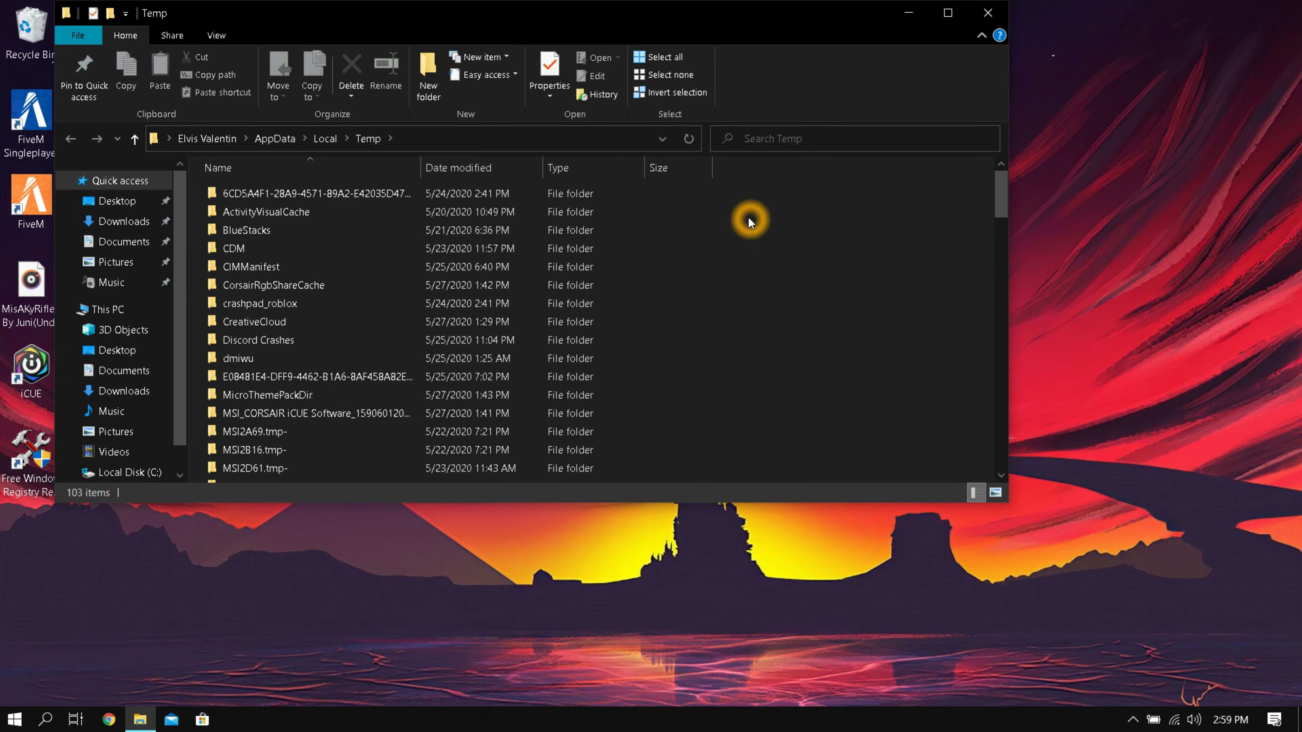
click(682, 190)
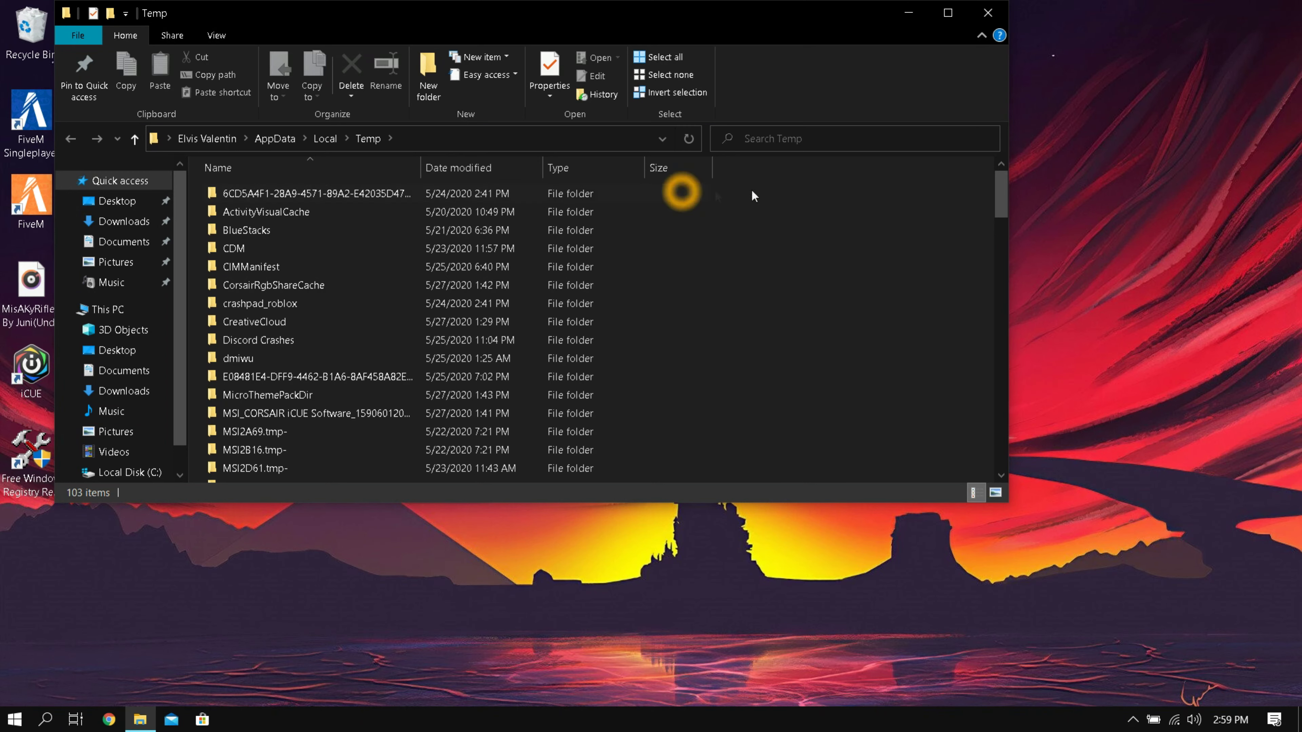
click(707, 200)
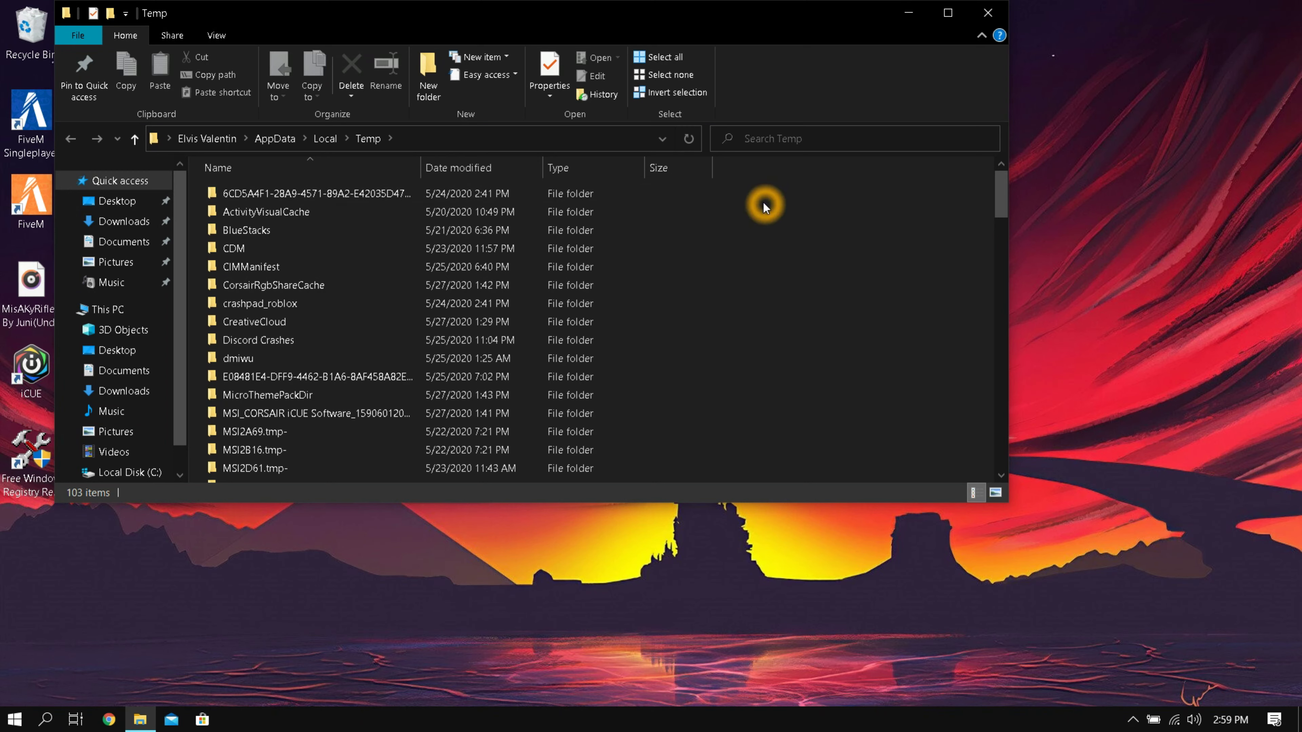
Step: Delete every item in the user's Temp folder, skipping the files that are in use
click(528, 192)
key(ctrl+a)
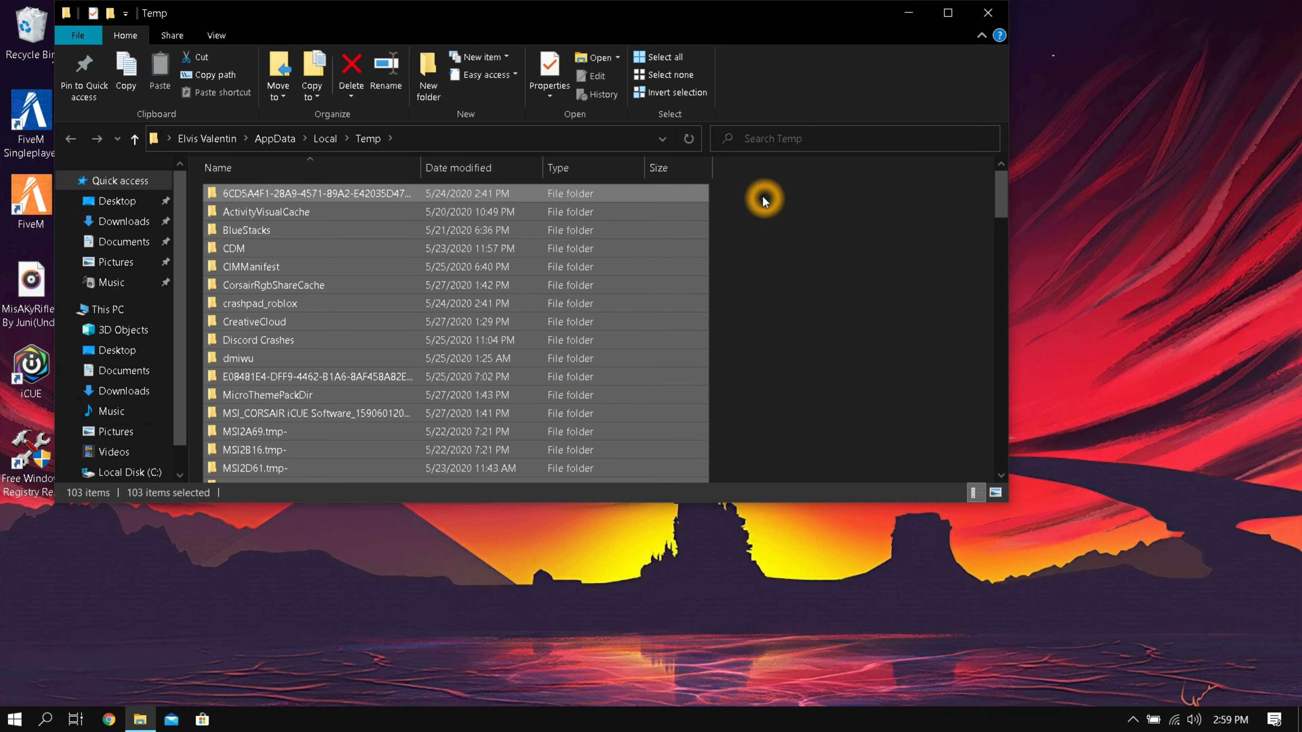
key(Delete)
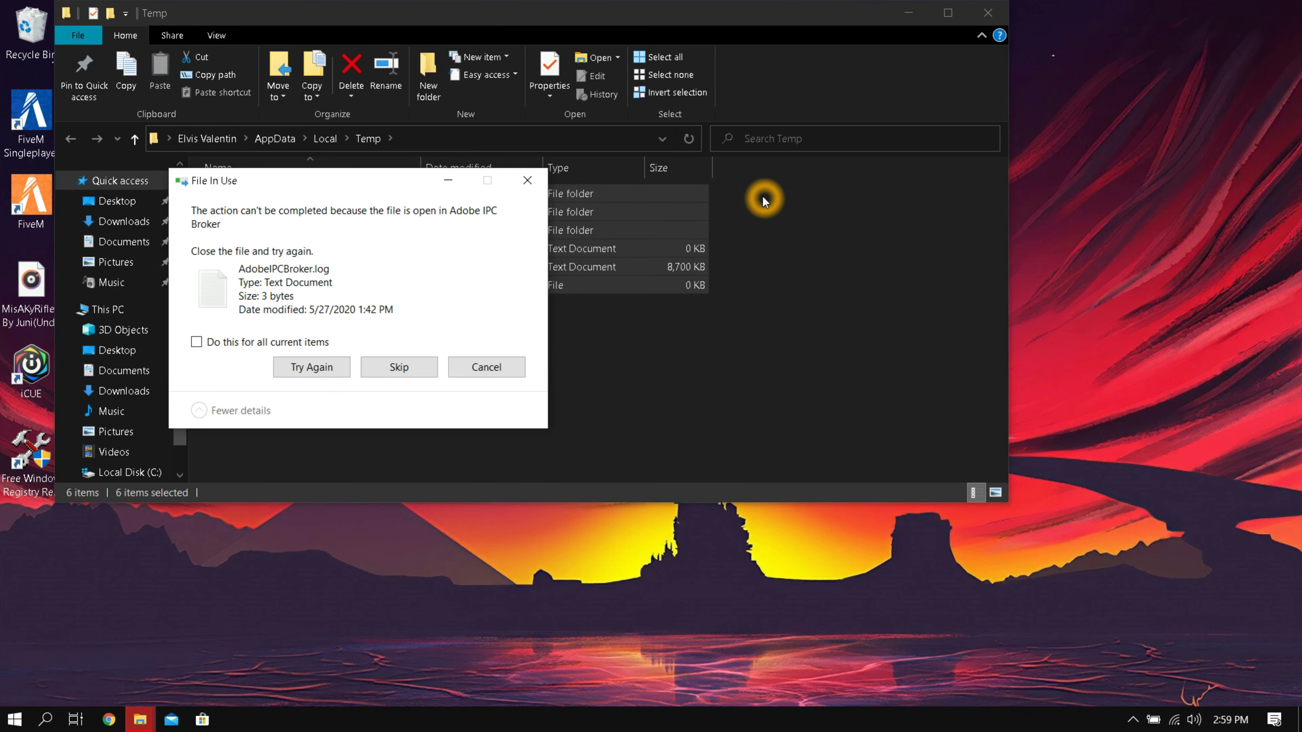
click(295, 365)
click(391, 366)
click(372, 349)
click(394, 368)
click(394, 362)
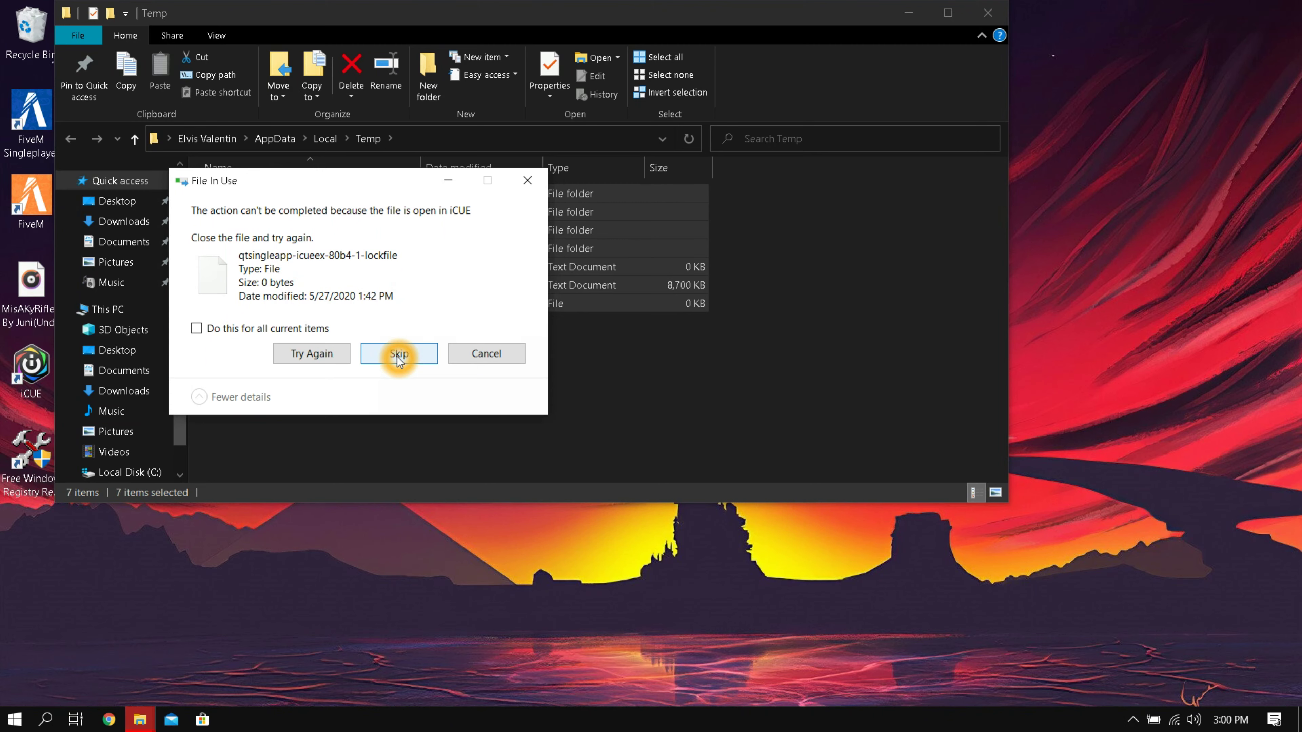
click(399, 356)
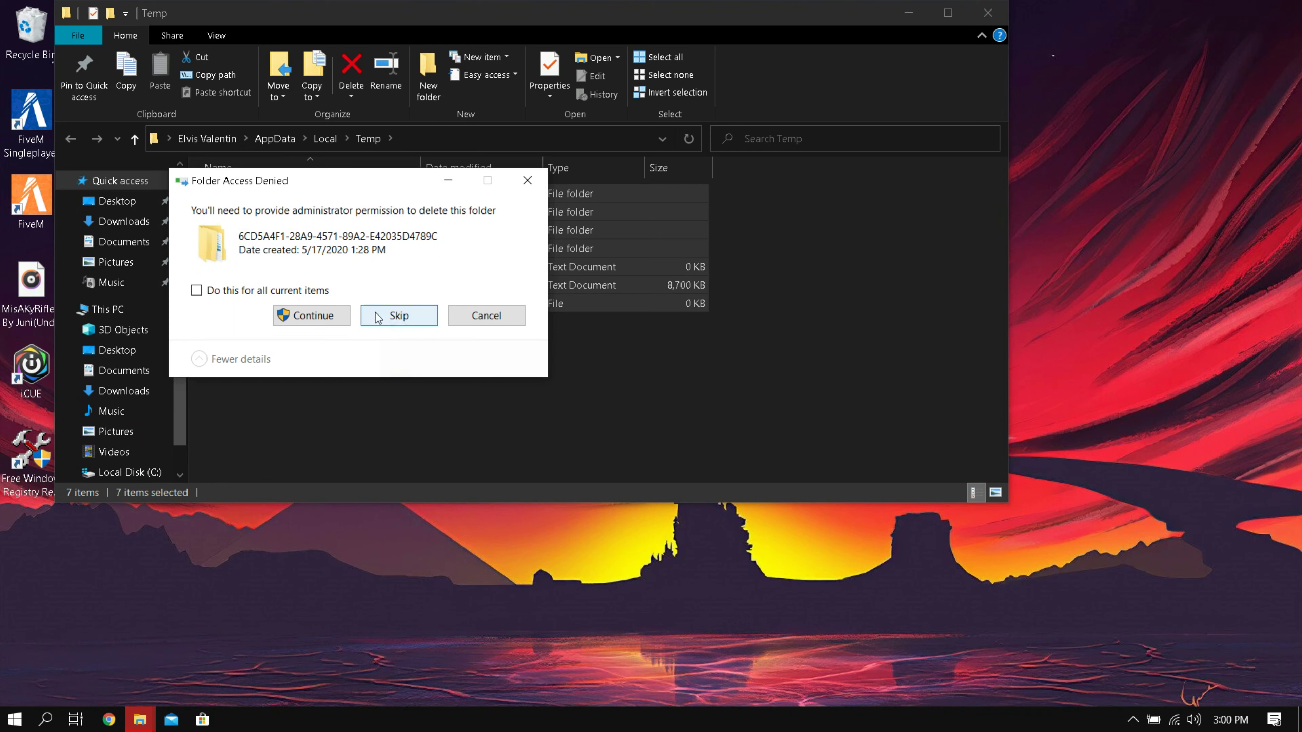
Step: Allow the deletion with administrator permission for all current items, skip what is still in use, and close the Temp folder
click(281, 293)
click(307, 317)
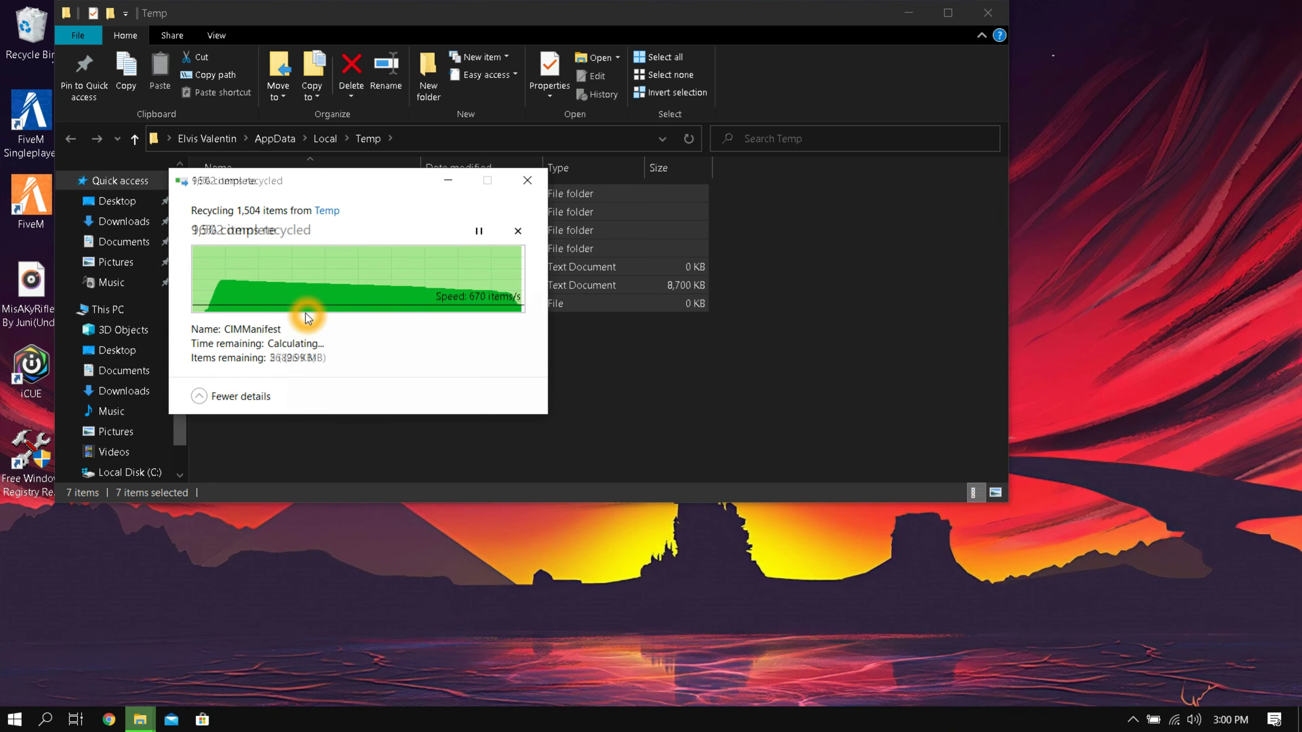
click(395, 356)
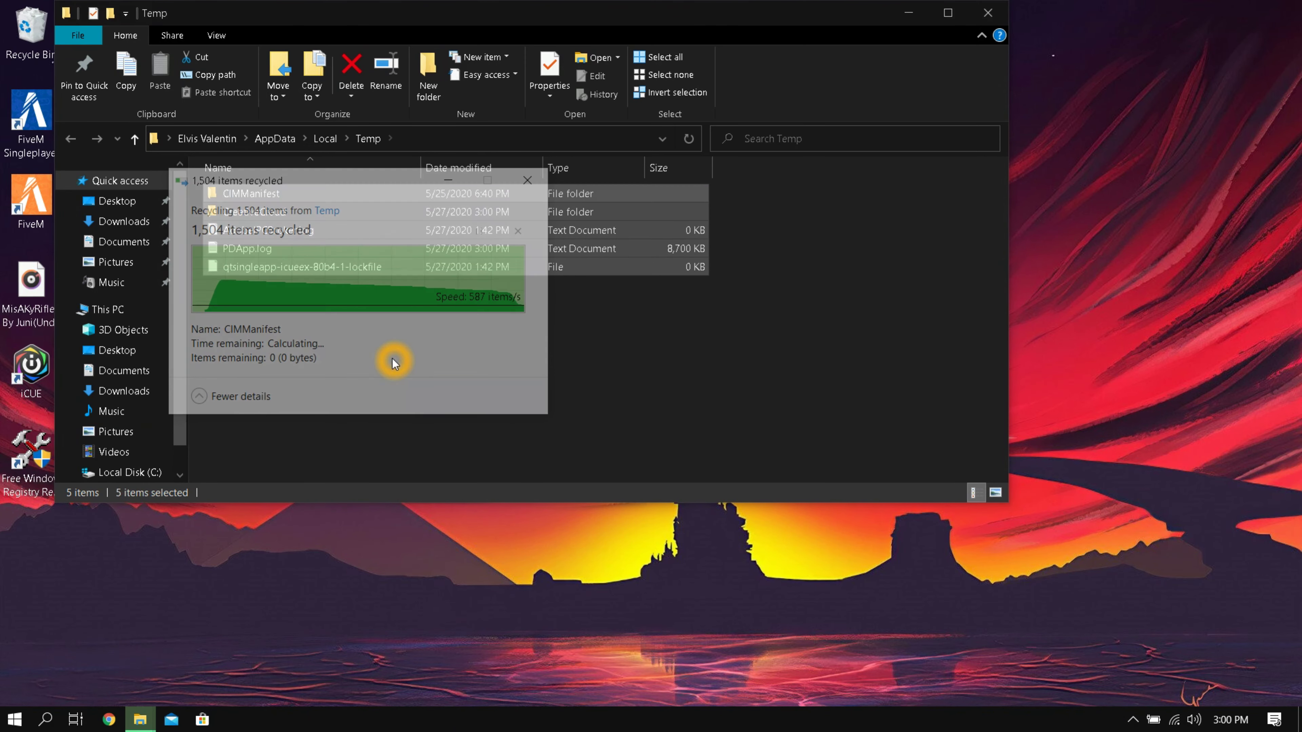
click(662, 307)
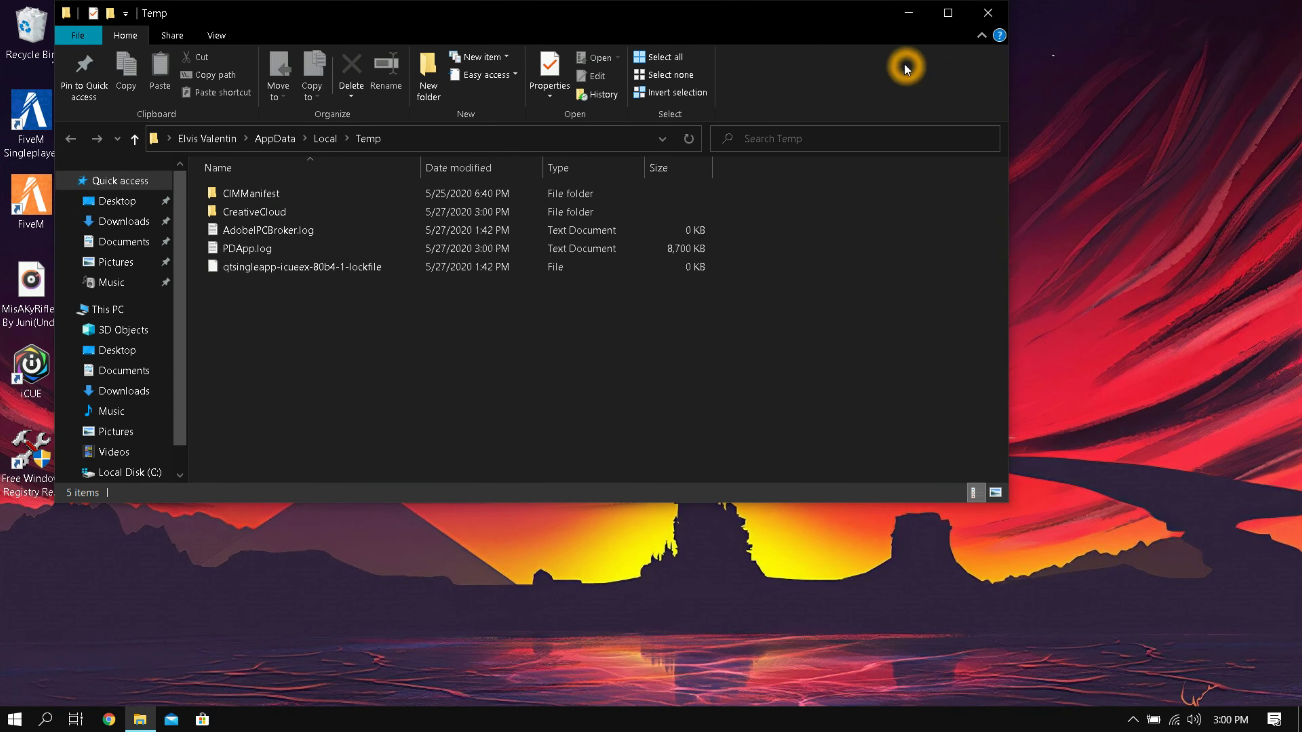
click(987, 14)
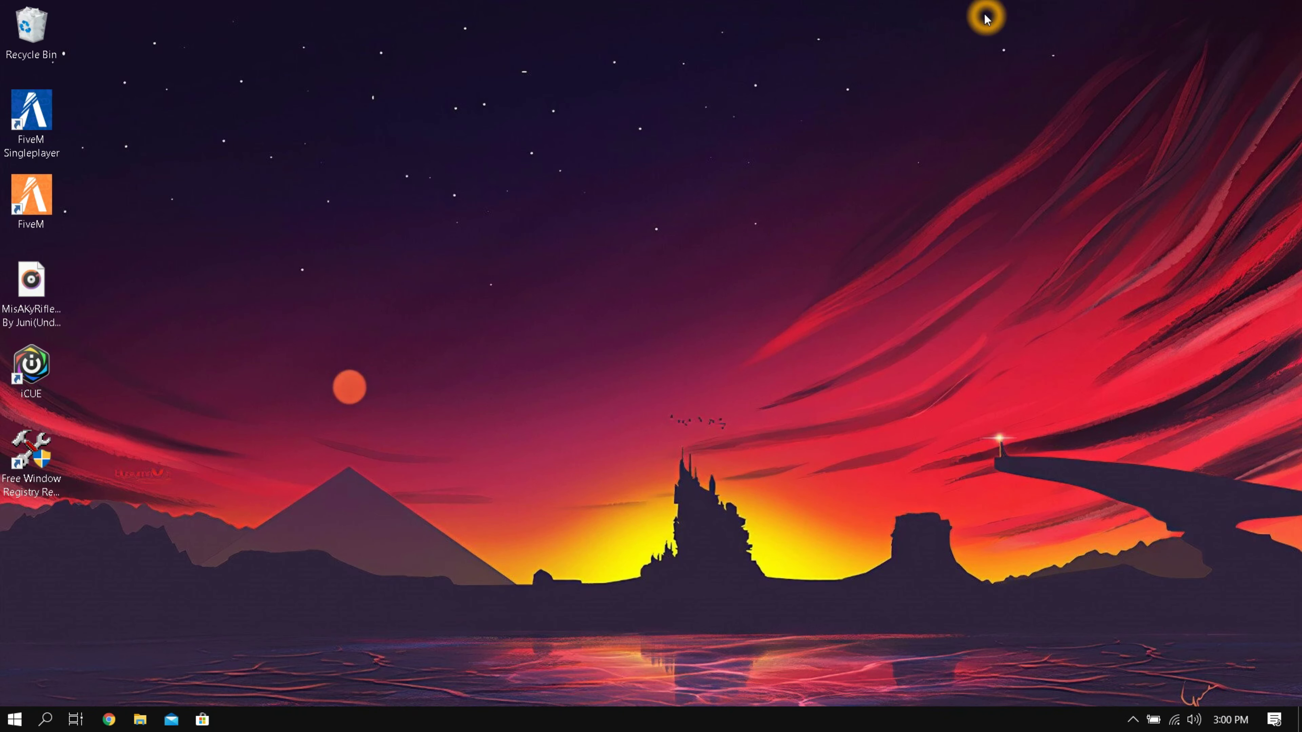
click(753, 187)
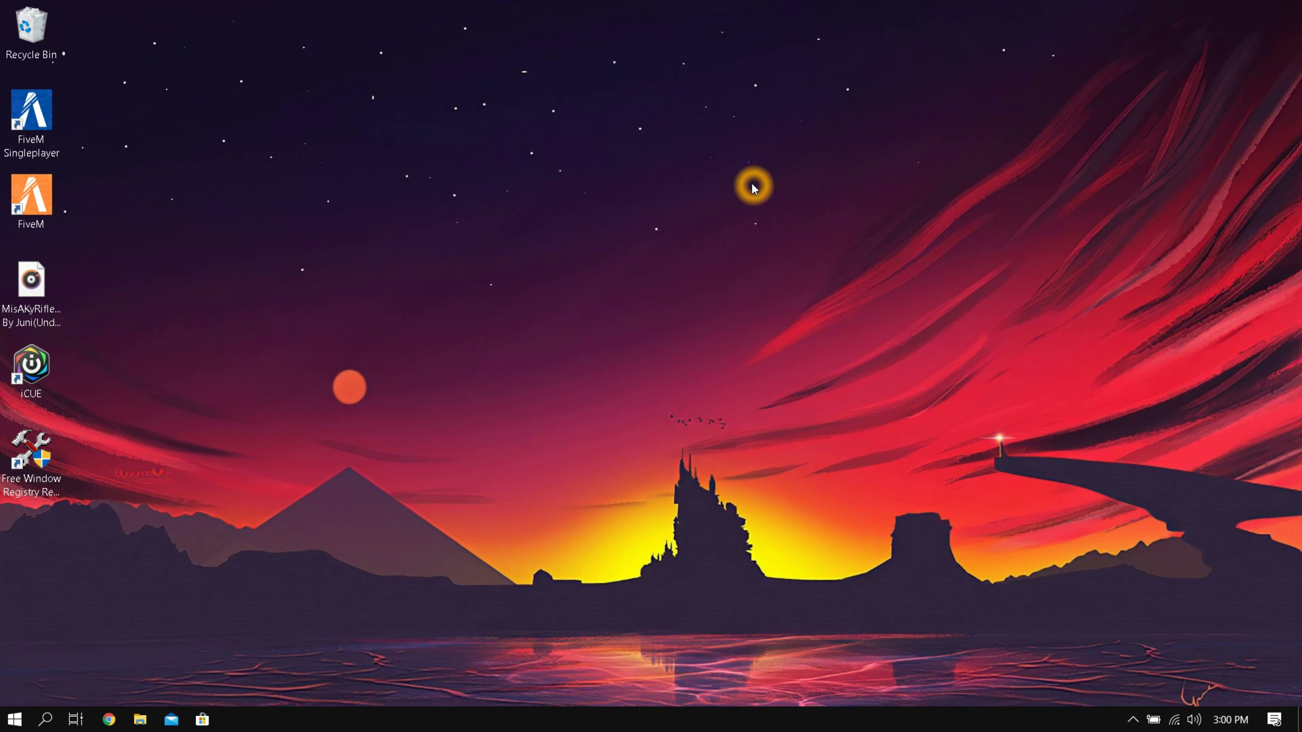
Step: Open the Windows Temp folder by running temp from the Run dialog
right_click(17, 723)
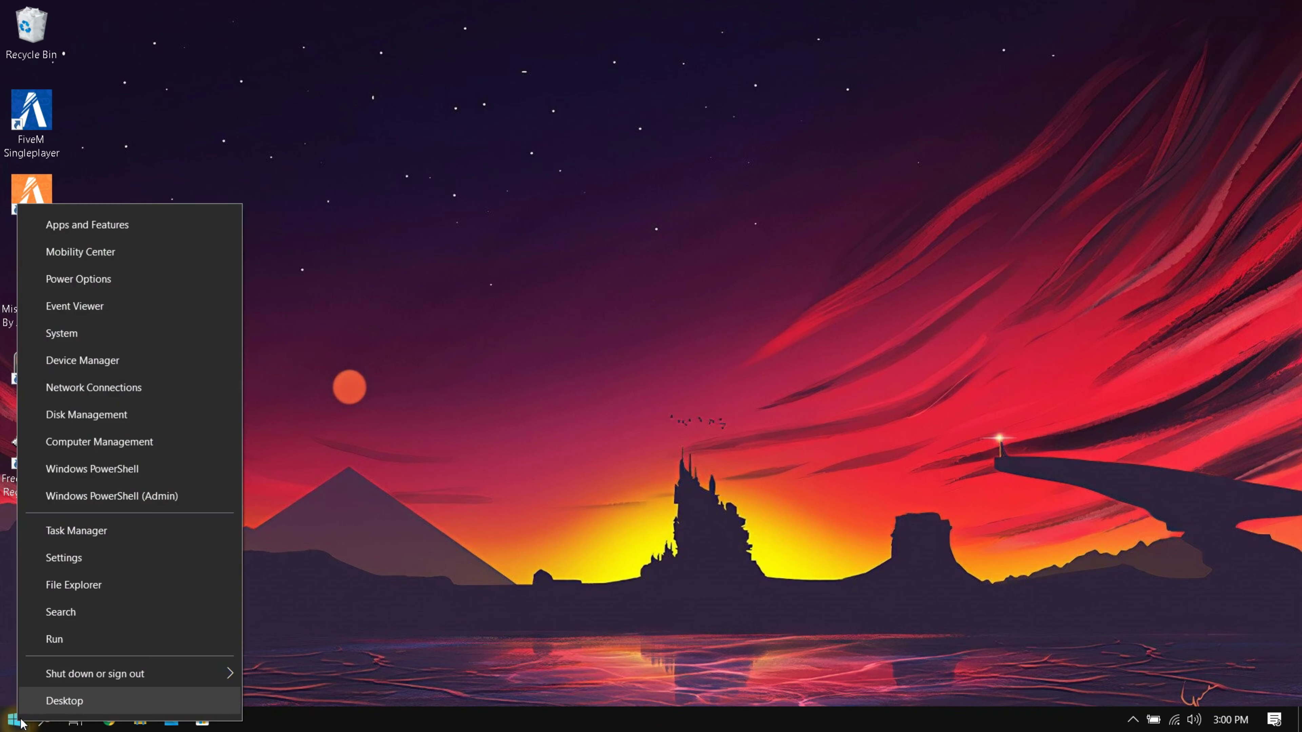
click(71, 647)
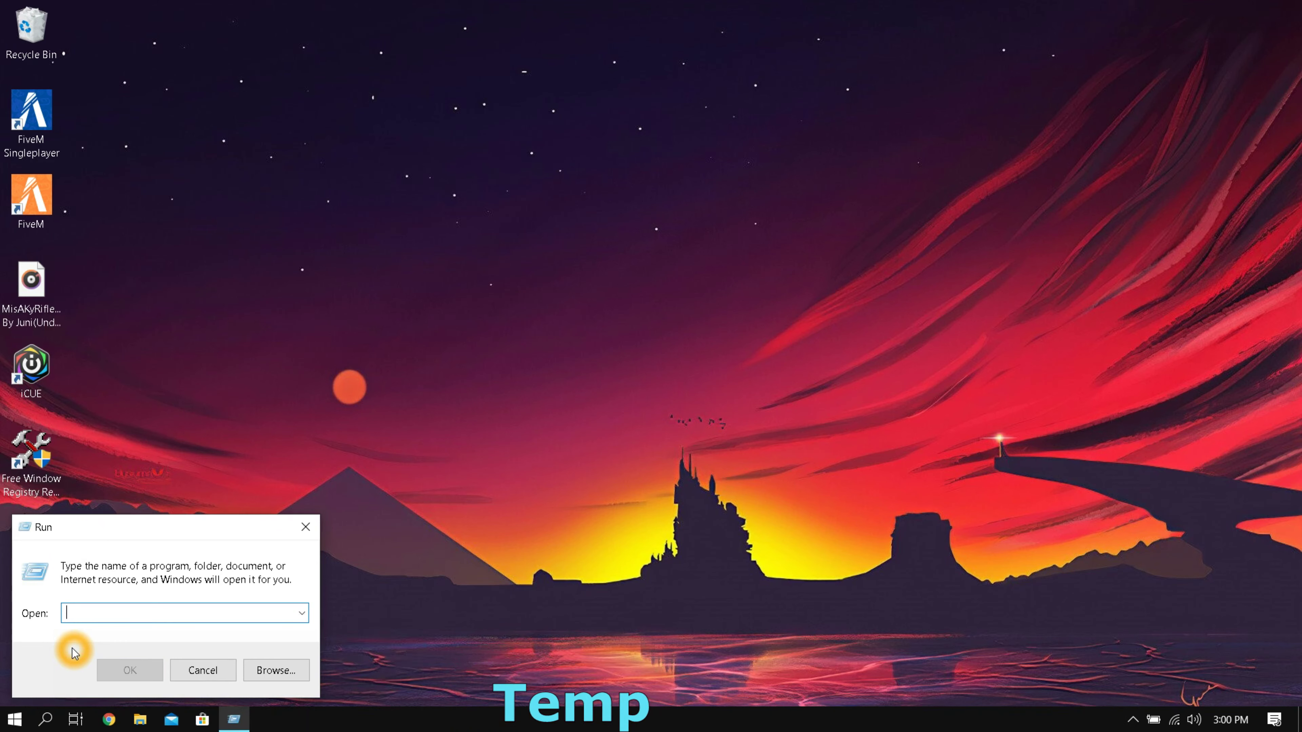
text(temp)
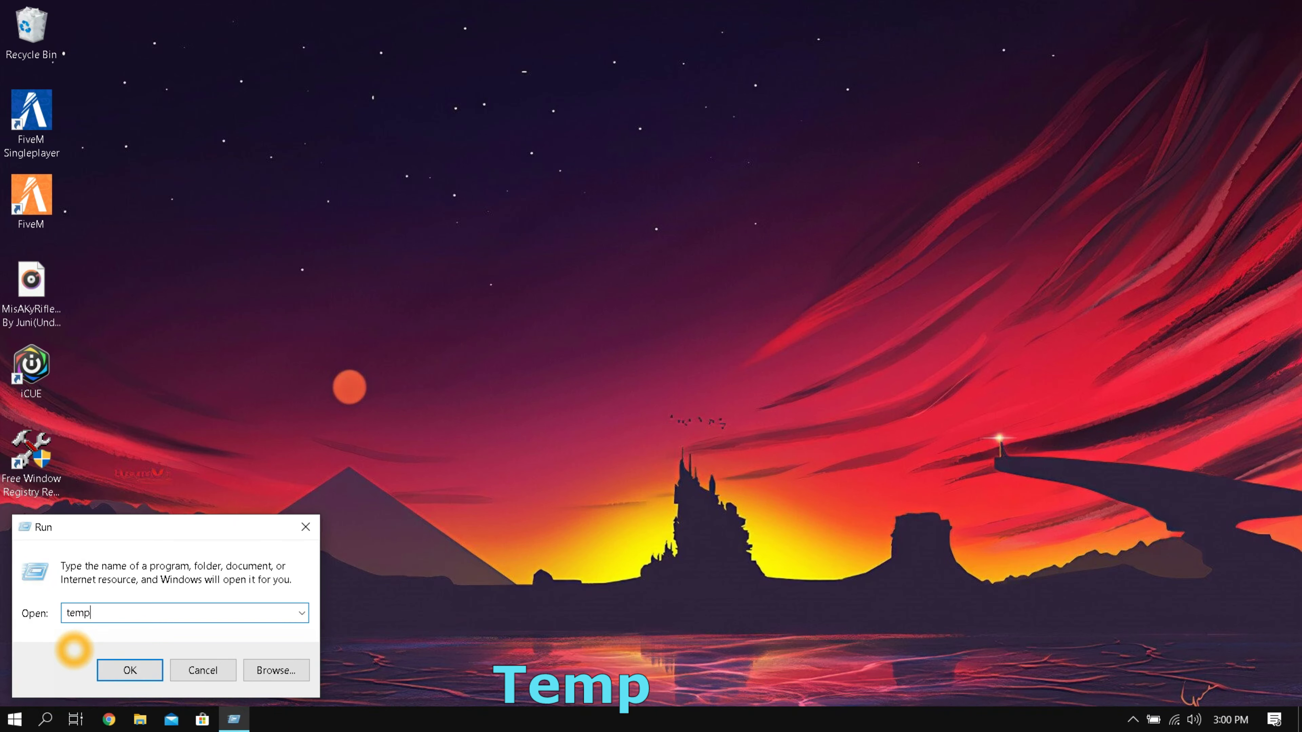
key(Return)
Step: Try to delete the cpuz149 folder from the Windows Temp folder, then cancel and close the window
drag(383, 319, 218, 194)
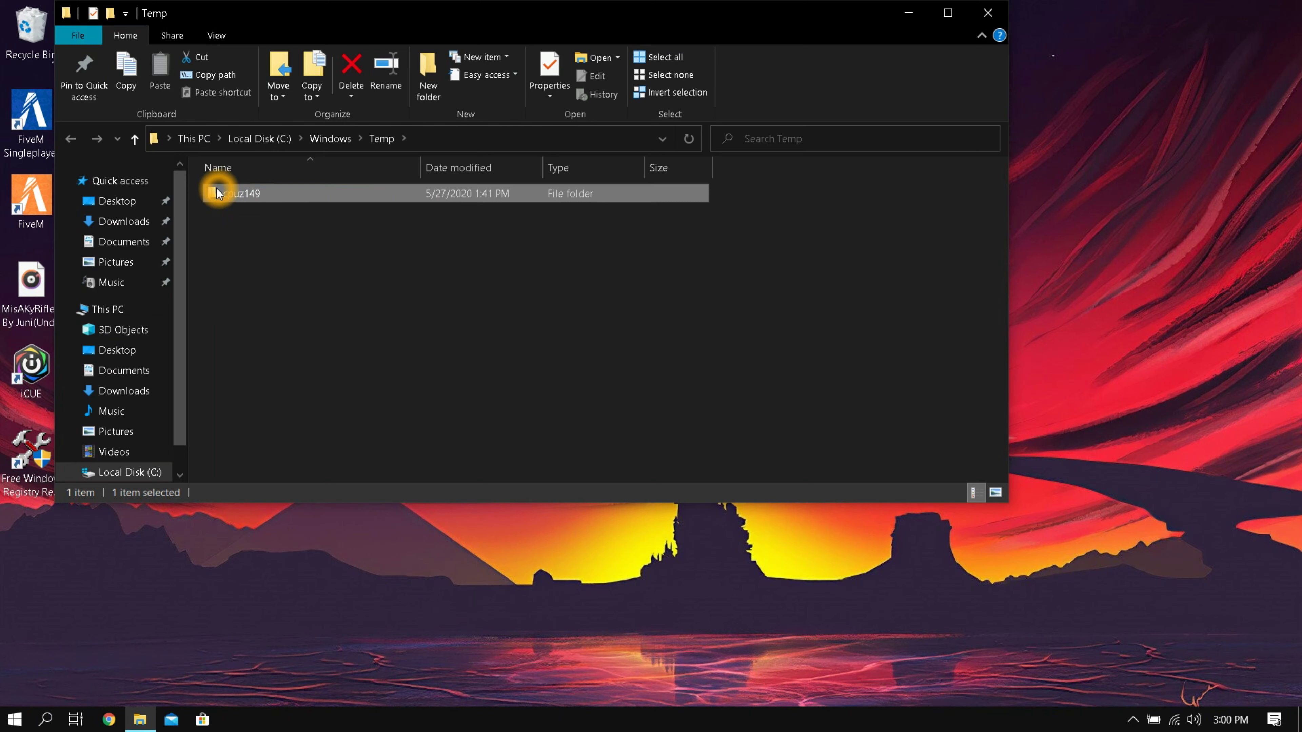
key(Delete)
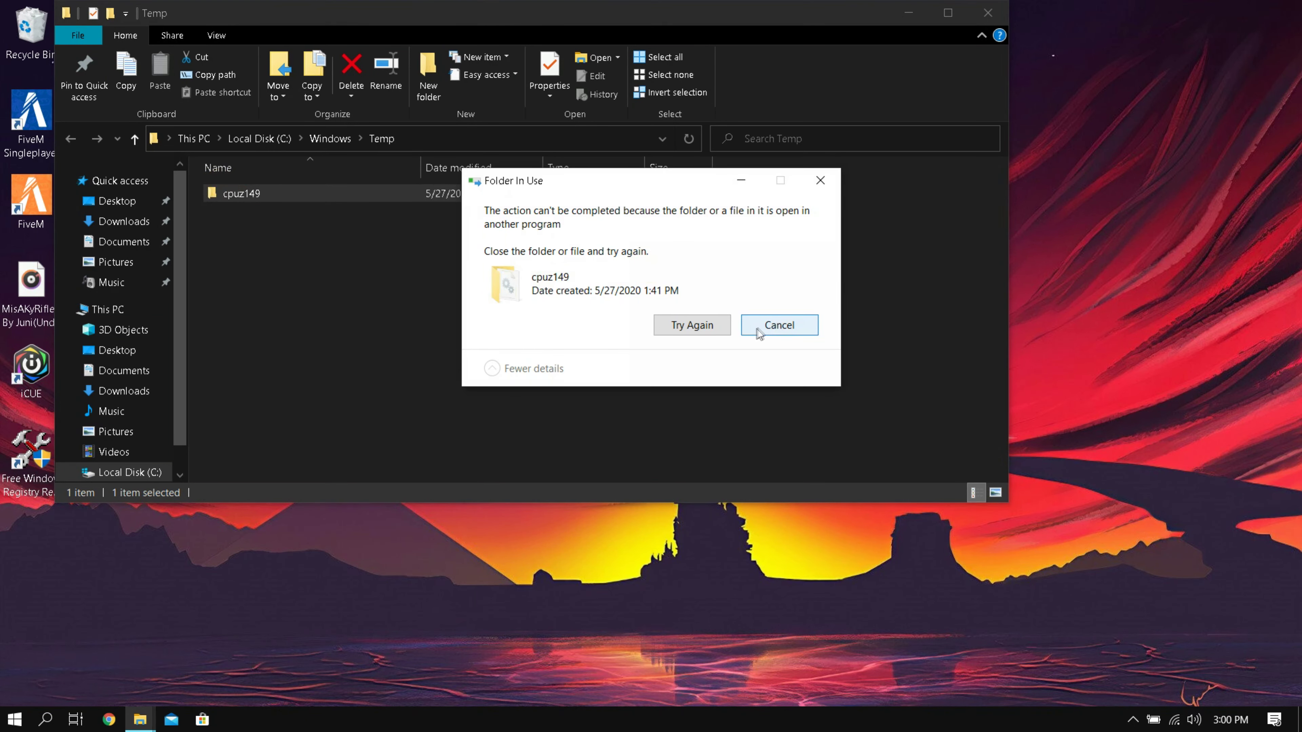
click(780, 327)
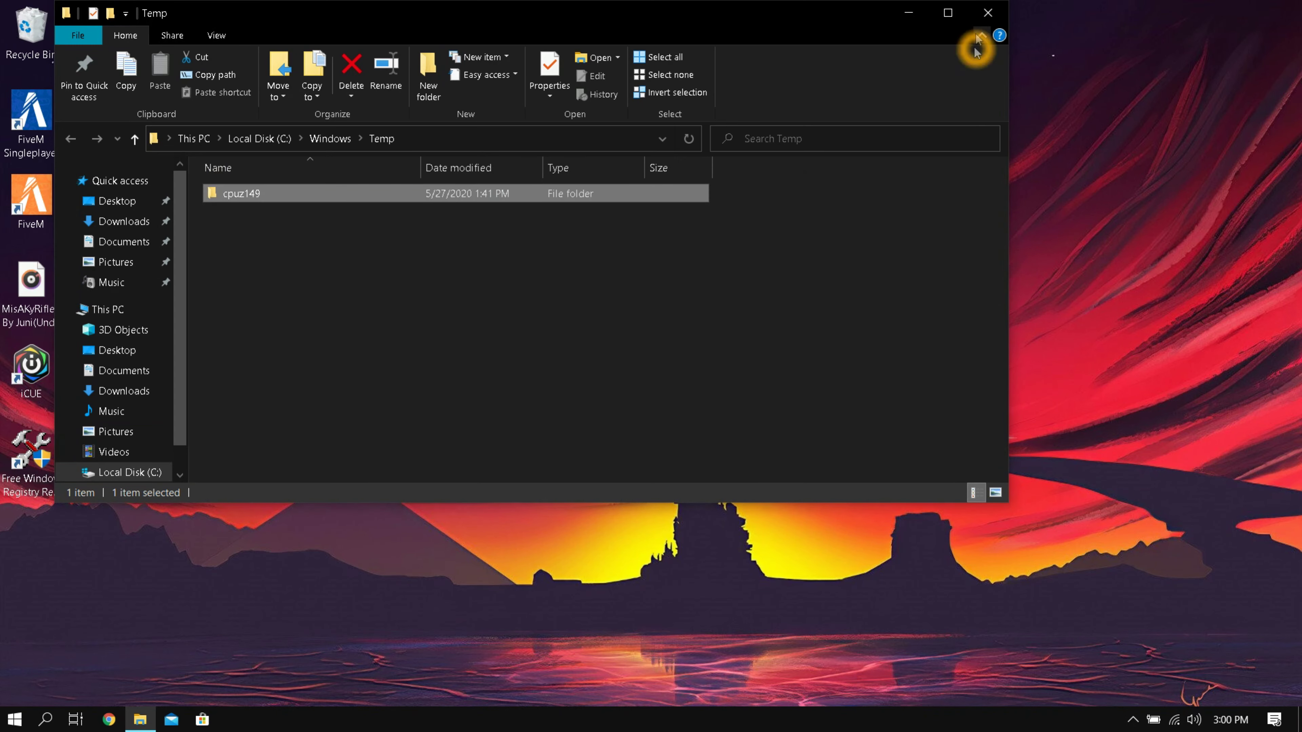
click(987, 15)
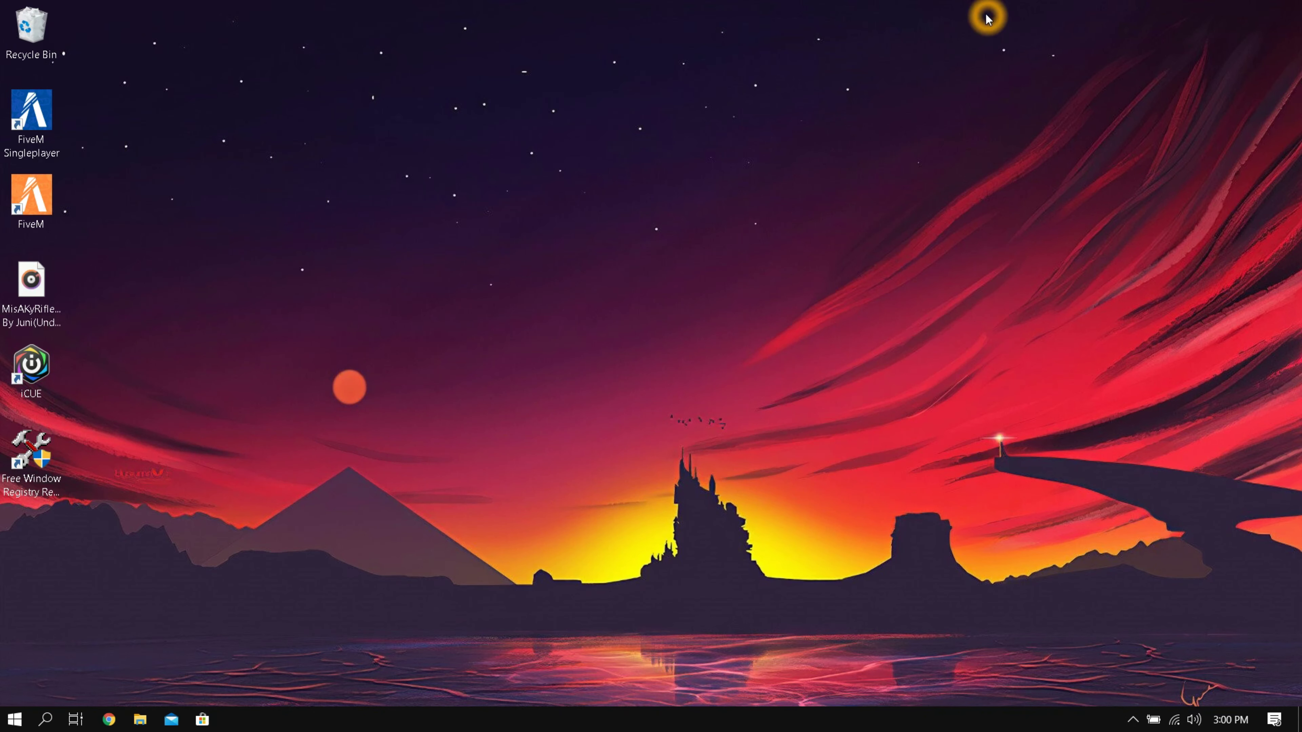
click(549, 205)
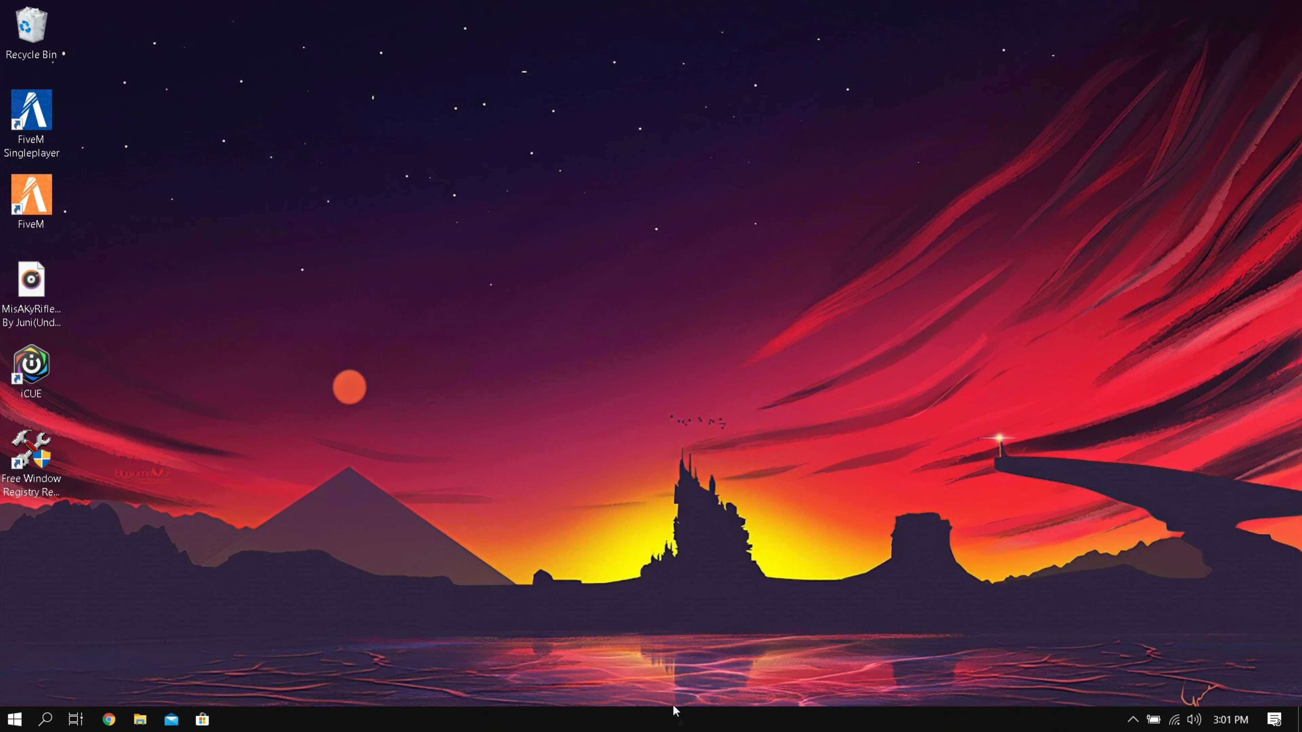
Step: Check in Task Manager which programs are enabled to run at startup, and close Task Manager
right_click(680, 723)
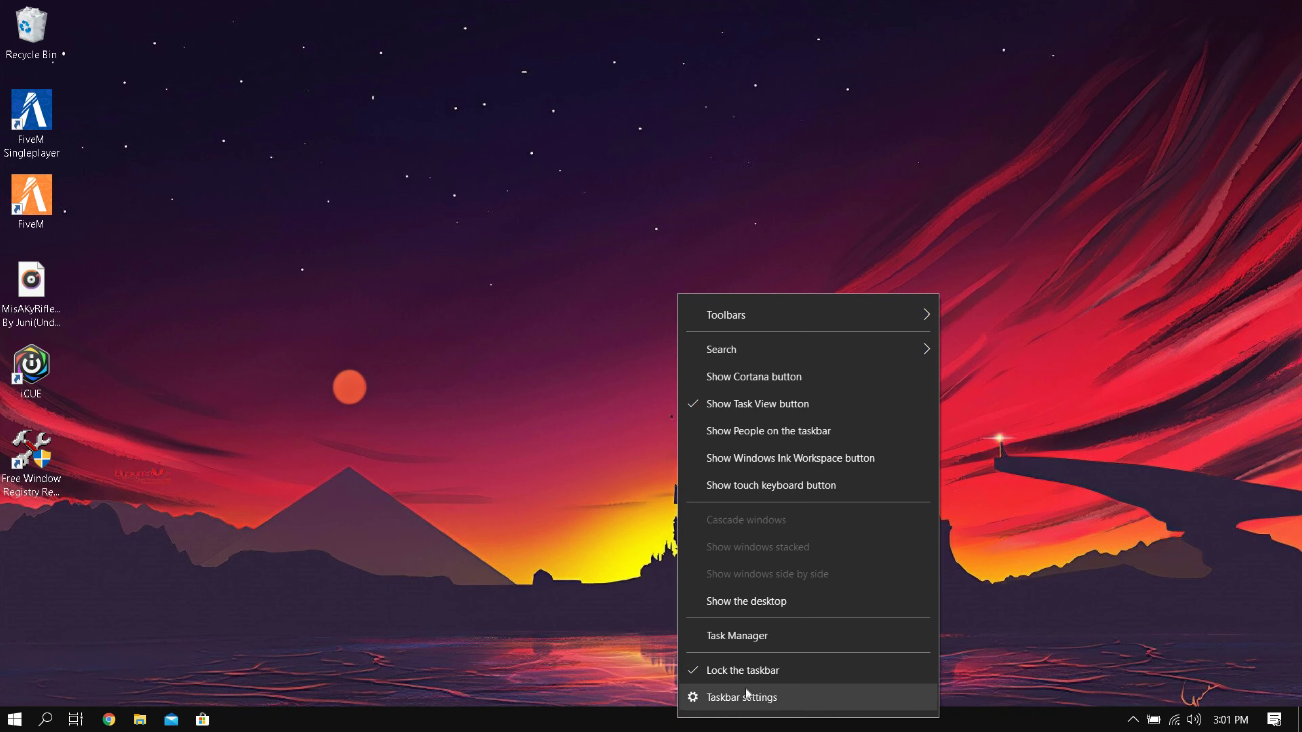
click(760, 636)
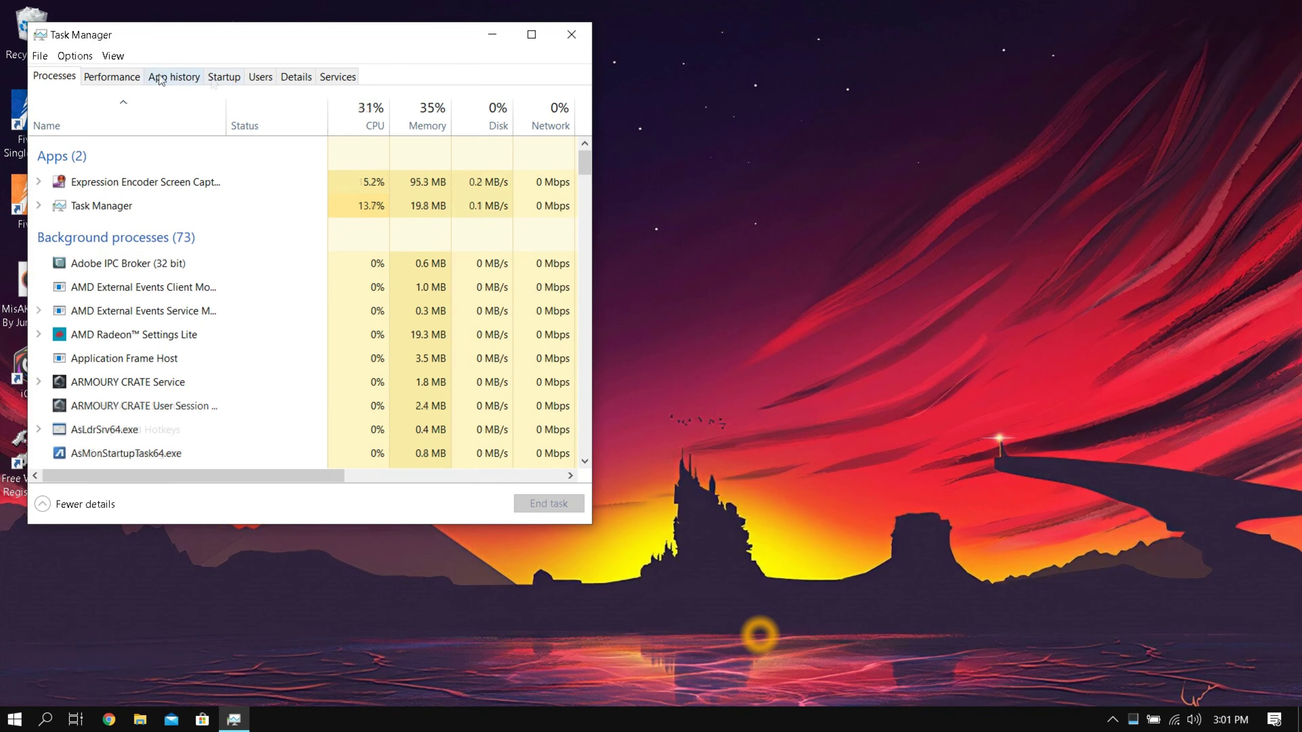
click(225, 77)
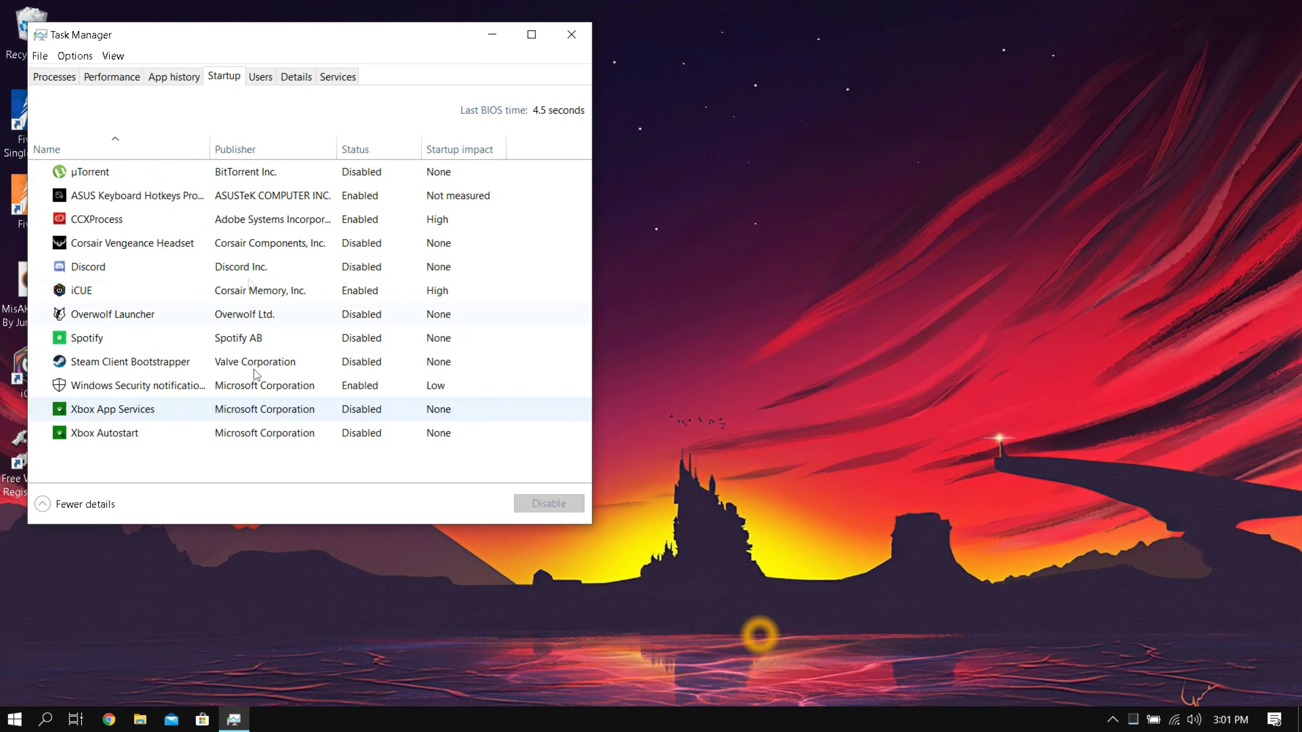
click(565, 37)
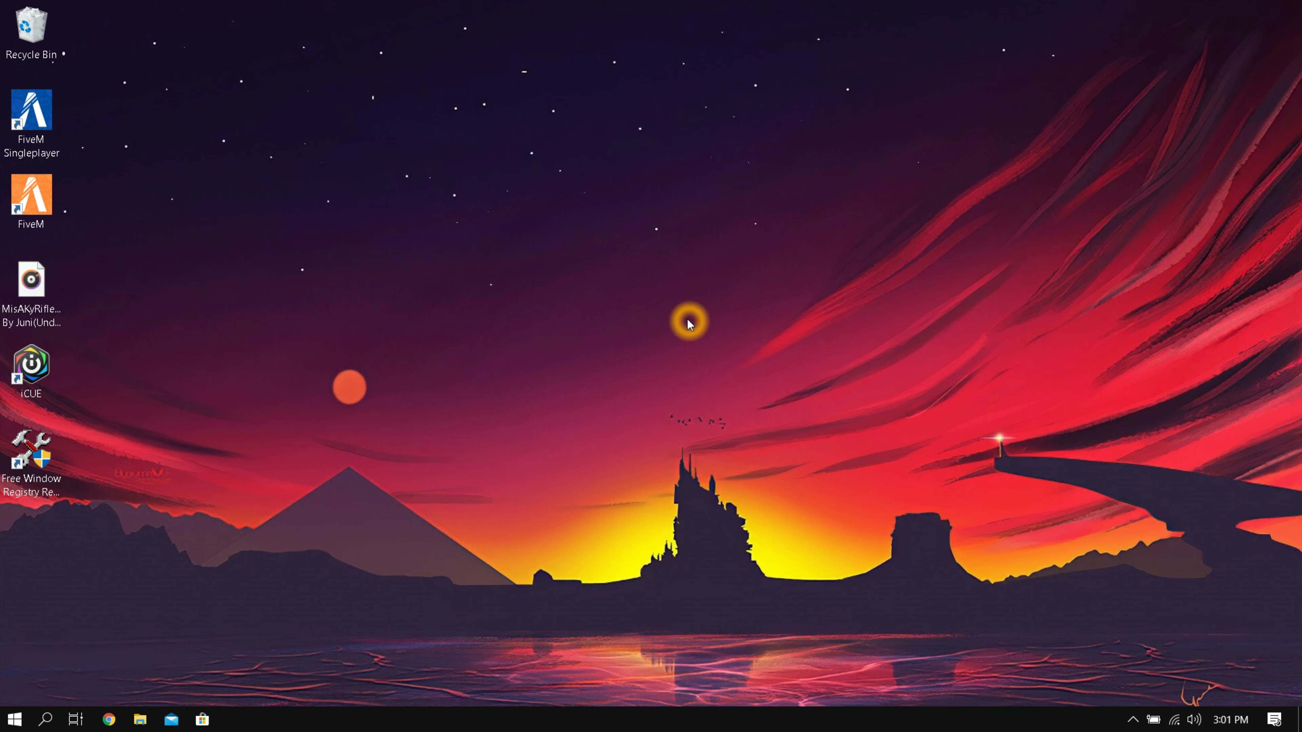
Step: Open Disk Cleanup for drive C: and mark Temporary files and Recycle Bin for deletion
key(super)
text(disk)
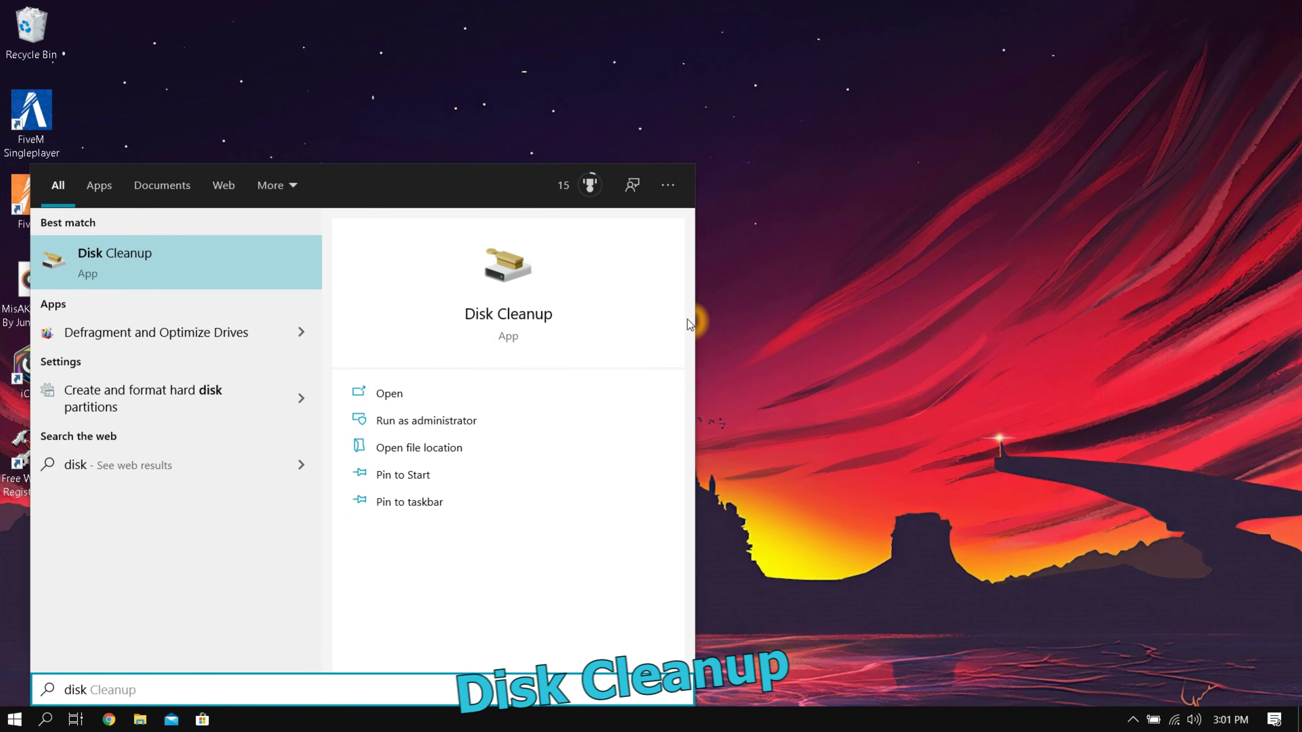
key(Return)
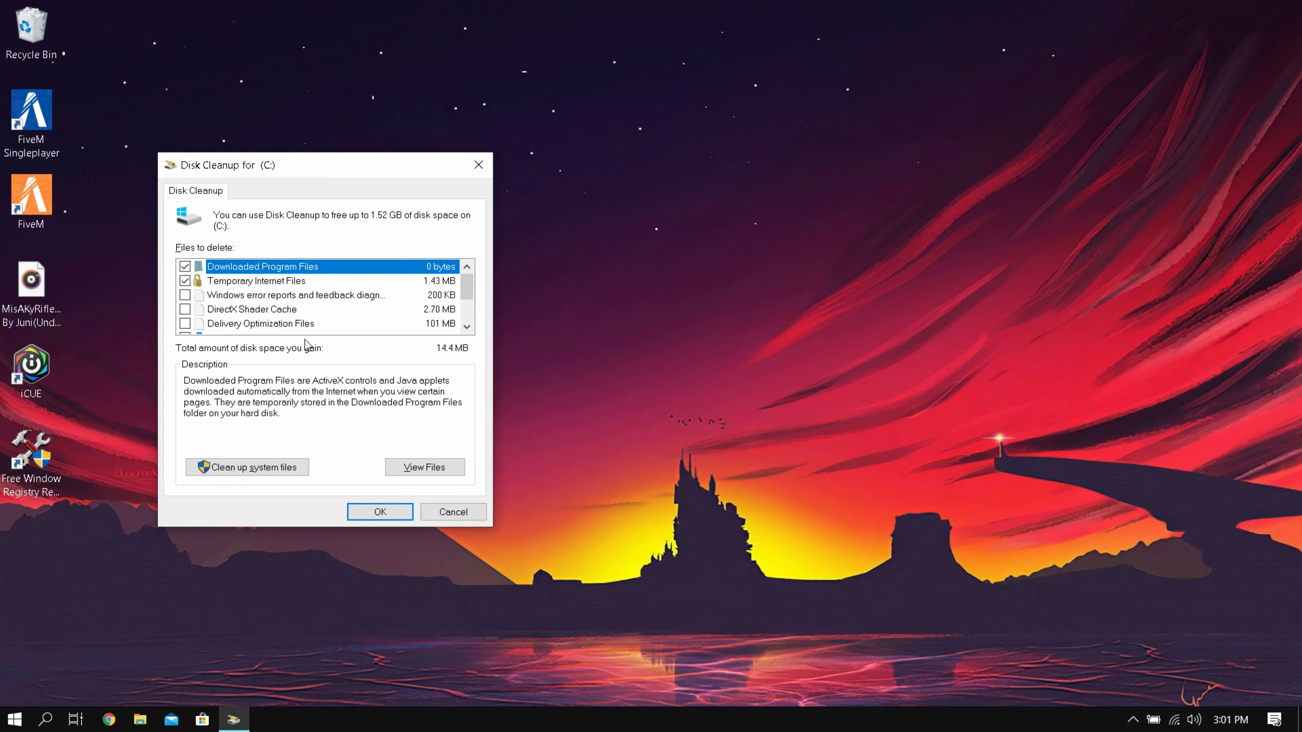
drag(468, 296, 470, 320)
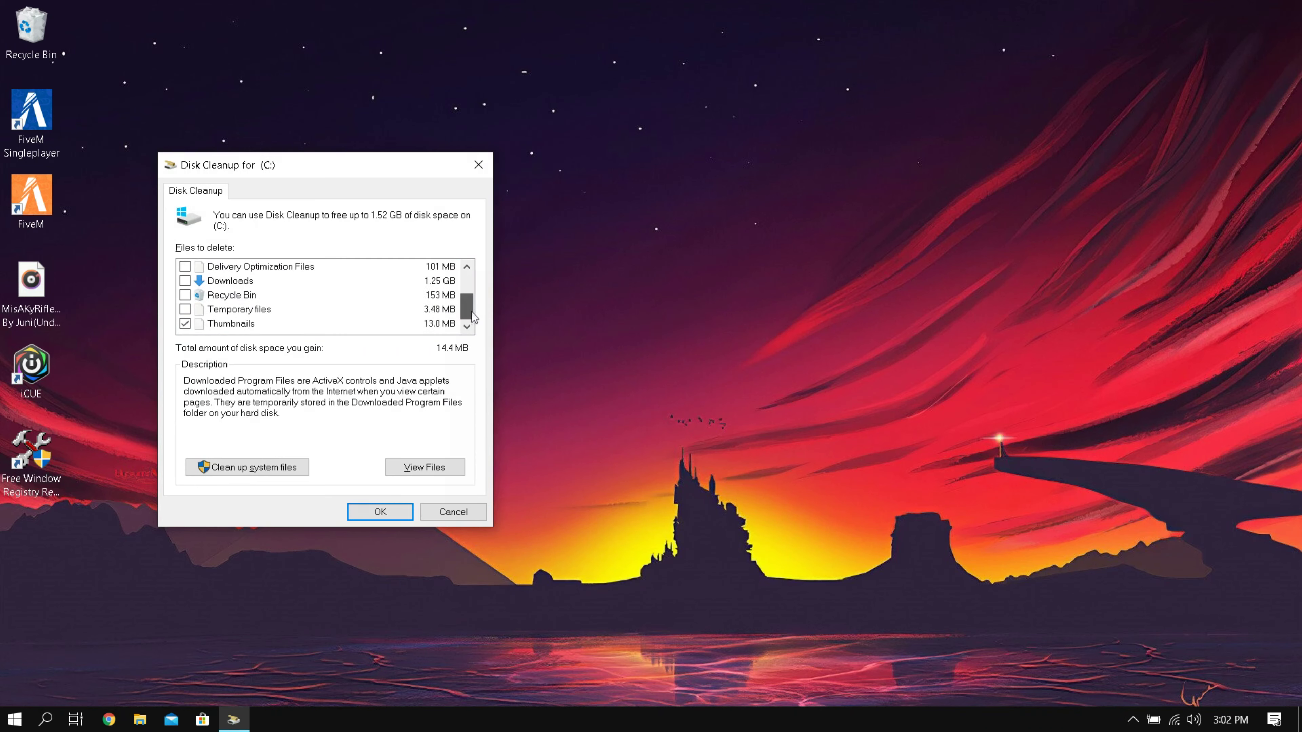
click(185, 310)
click(186, 296)
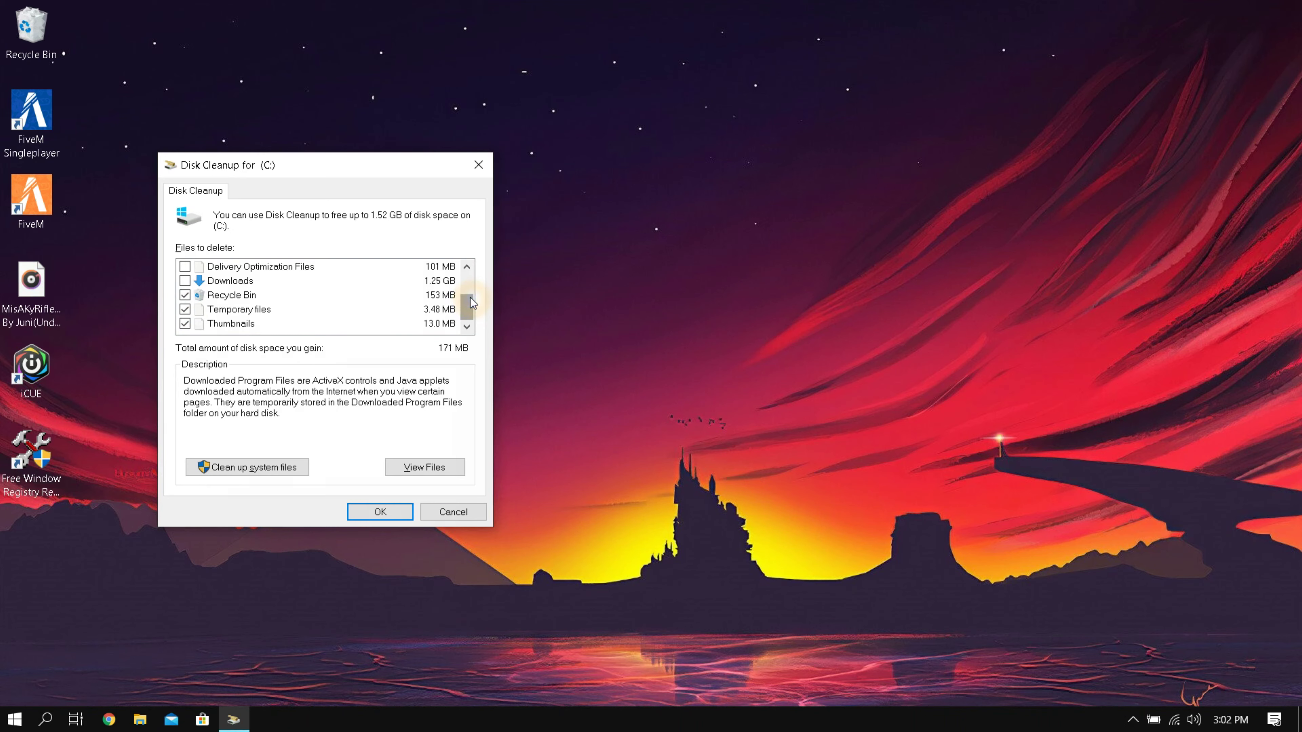
Step: Also mark the Windows error reports, DirectX Shader Cache and Delivery Optimization Files for deletion, leaving Downloads unmarked
drag(469, 302, 469, 280)
click(185, 296)
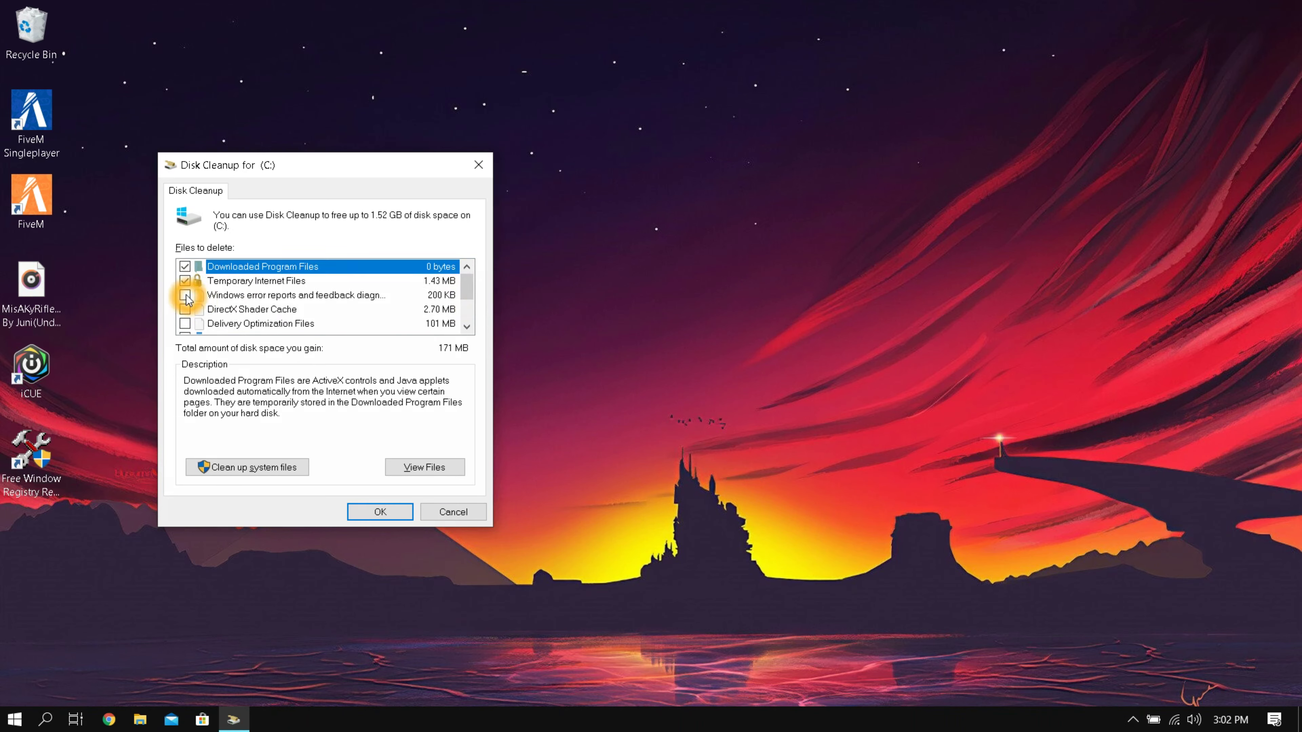
click(185, 309)
click(185, 324)
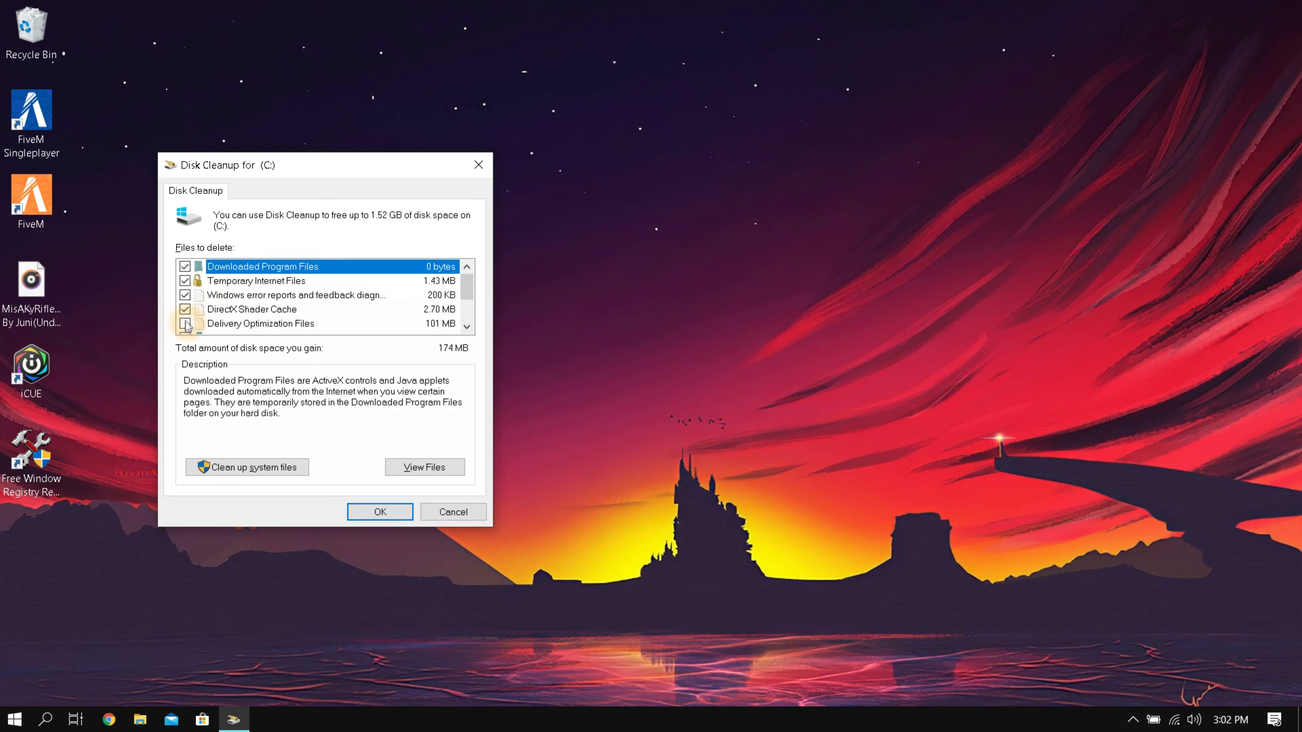
scroll(187, 327, down, 1)
double_click(186, 324)
click(445, 440)
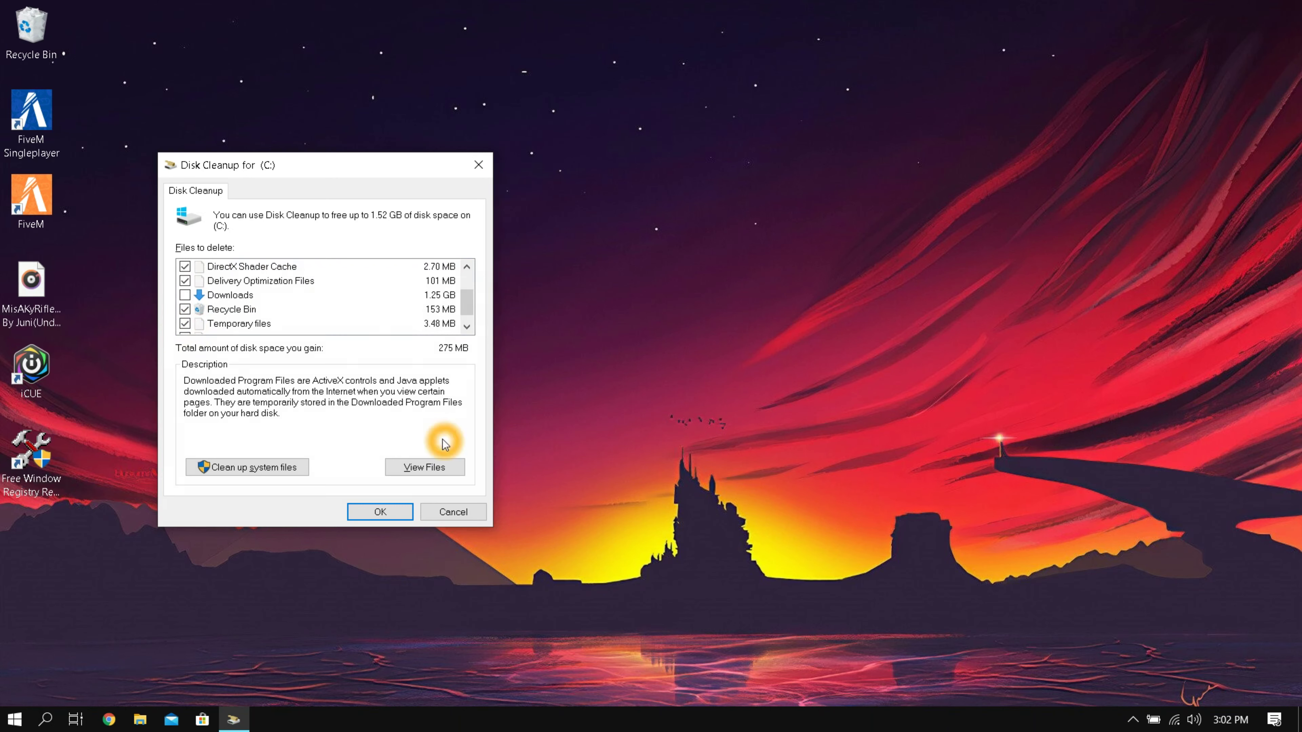
Step: Run the cleanup, confirm permanent deletion of the files, and grant administrator permission for all current items
click(381, 509)
click(319, 280)
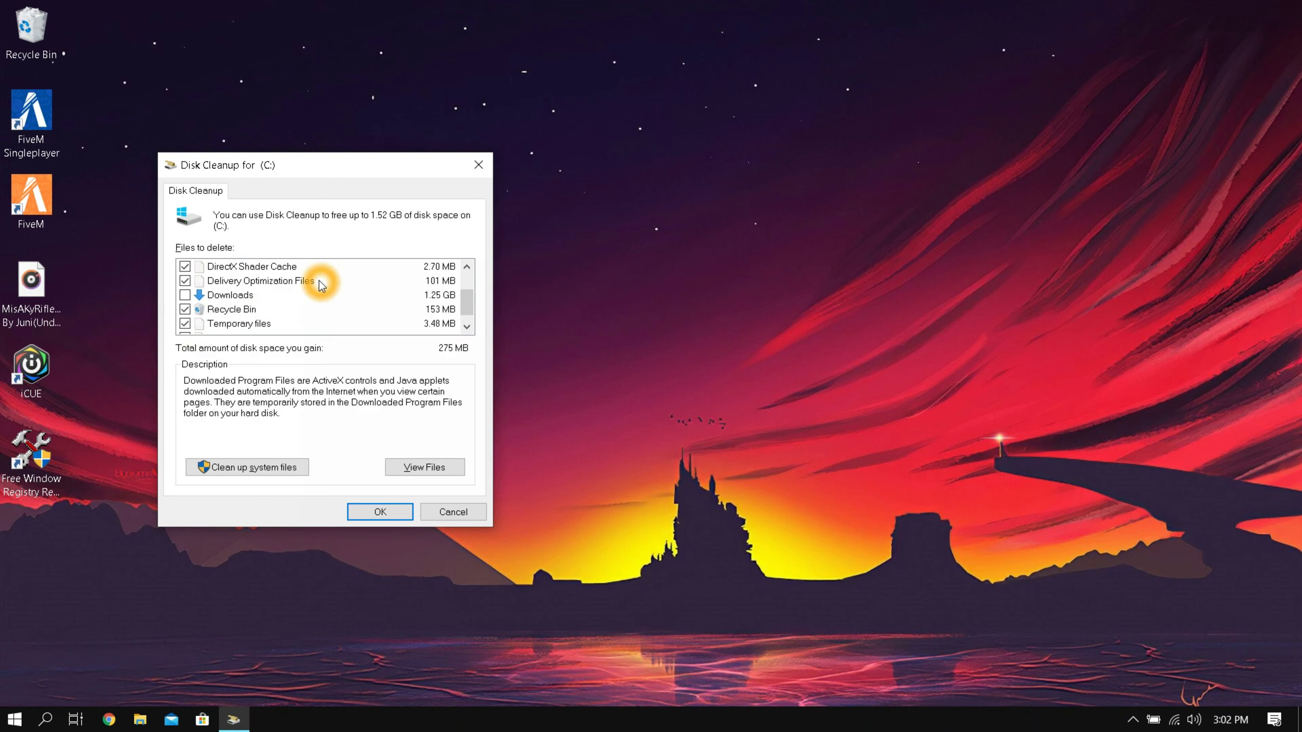
click(389, 513)
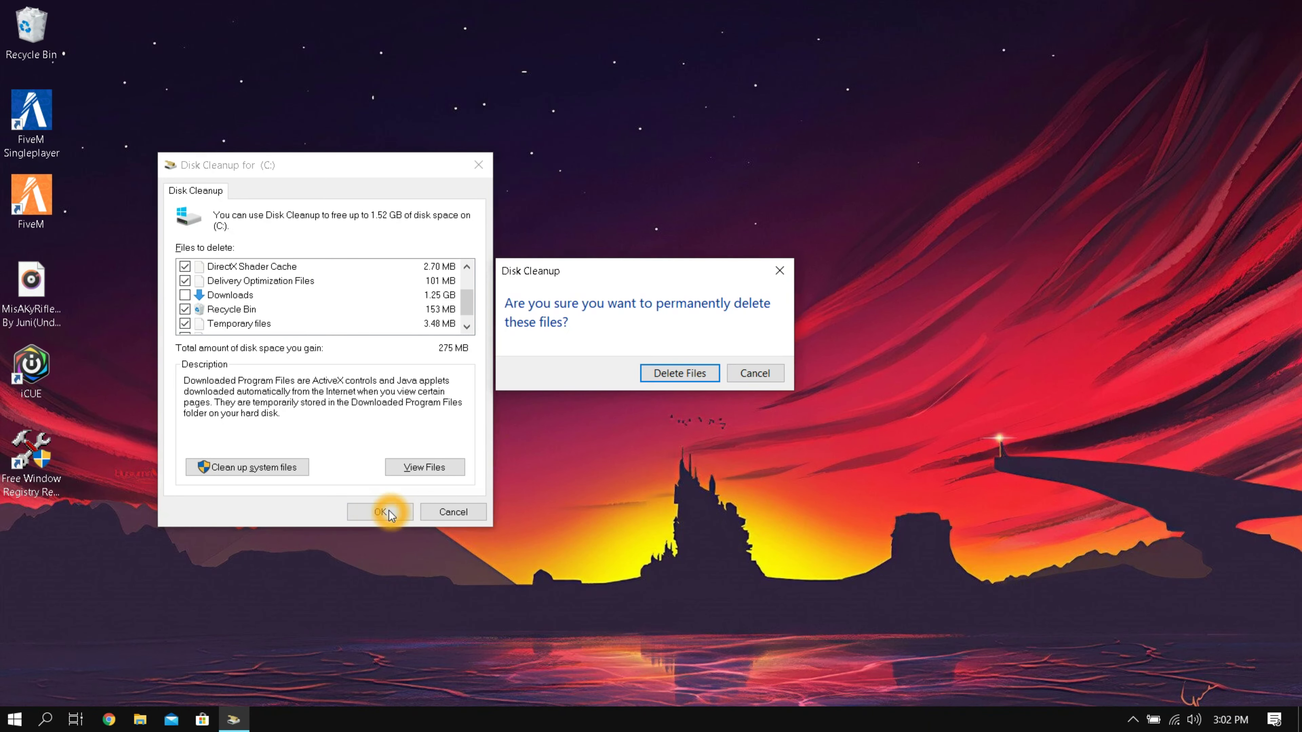
click(674, 374)
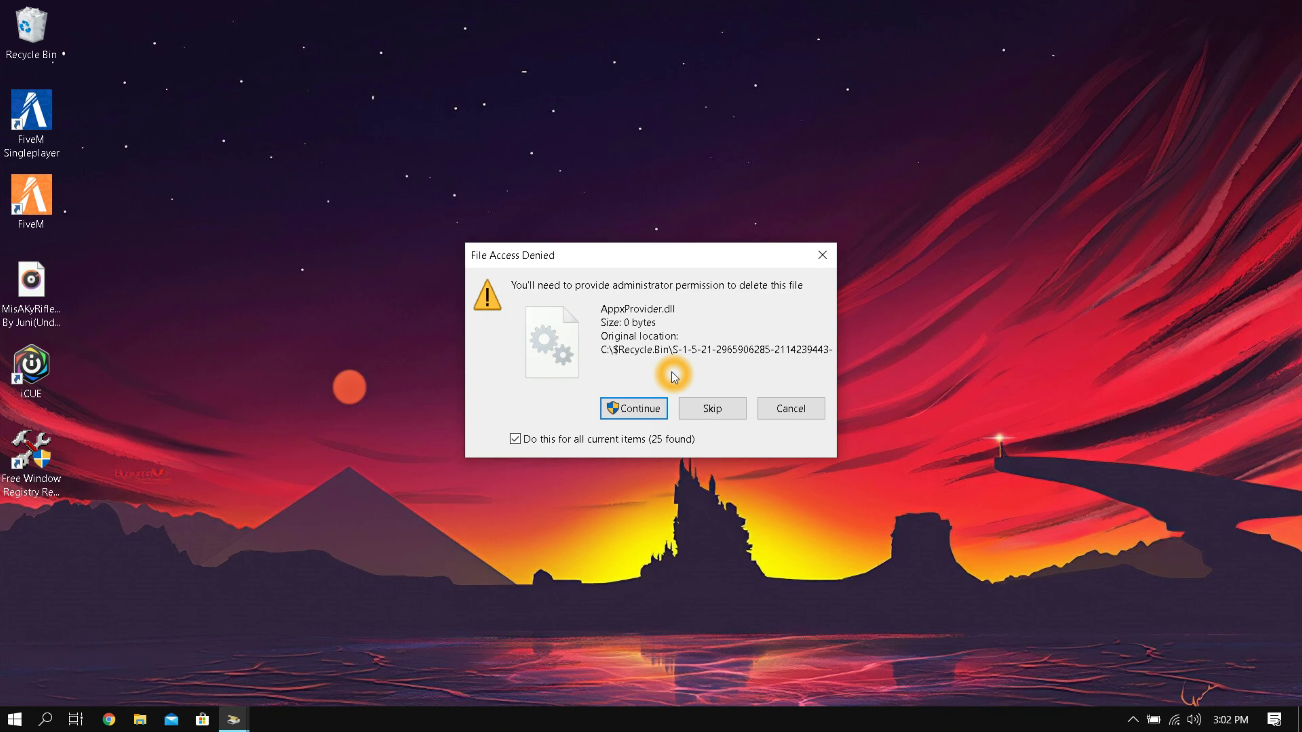
click(634, 408)
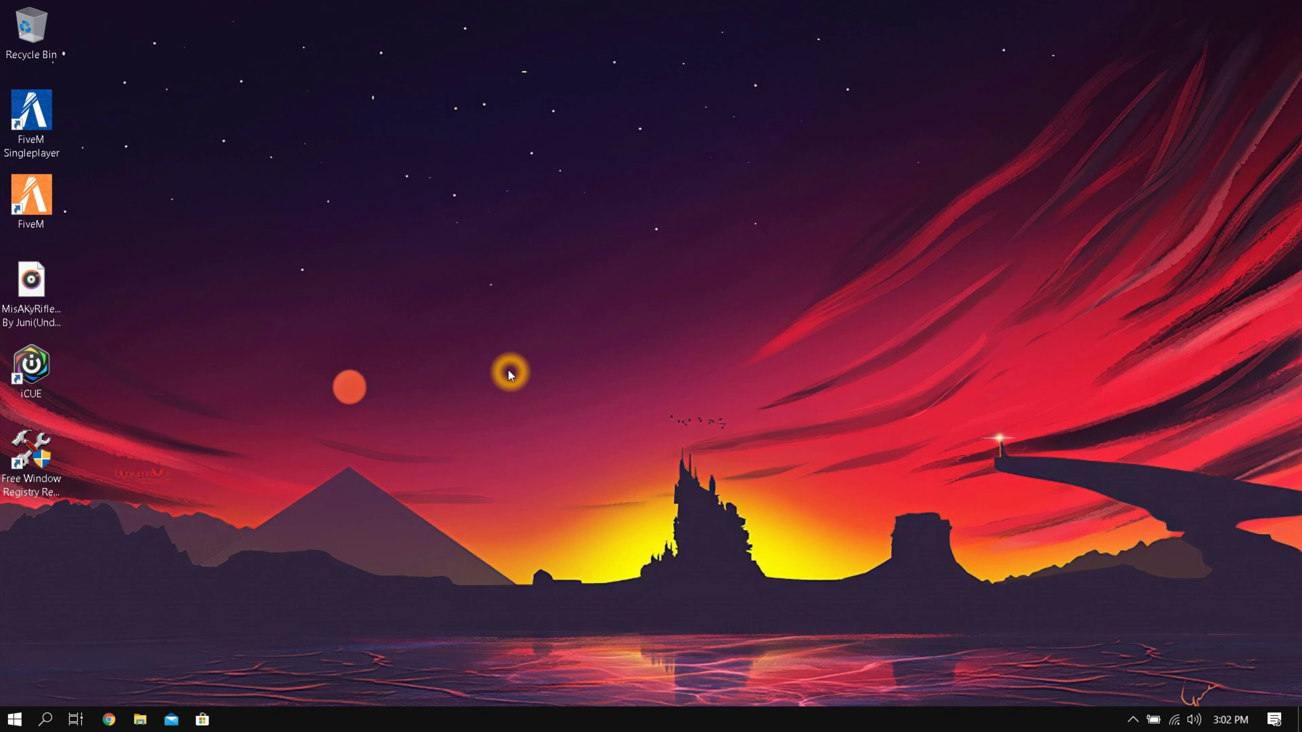
Step: Optimize drive C: with Defragment and Optimize Drives, and close the tool when it is done
key(super)
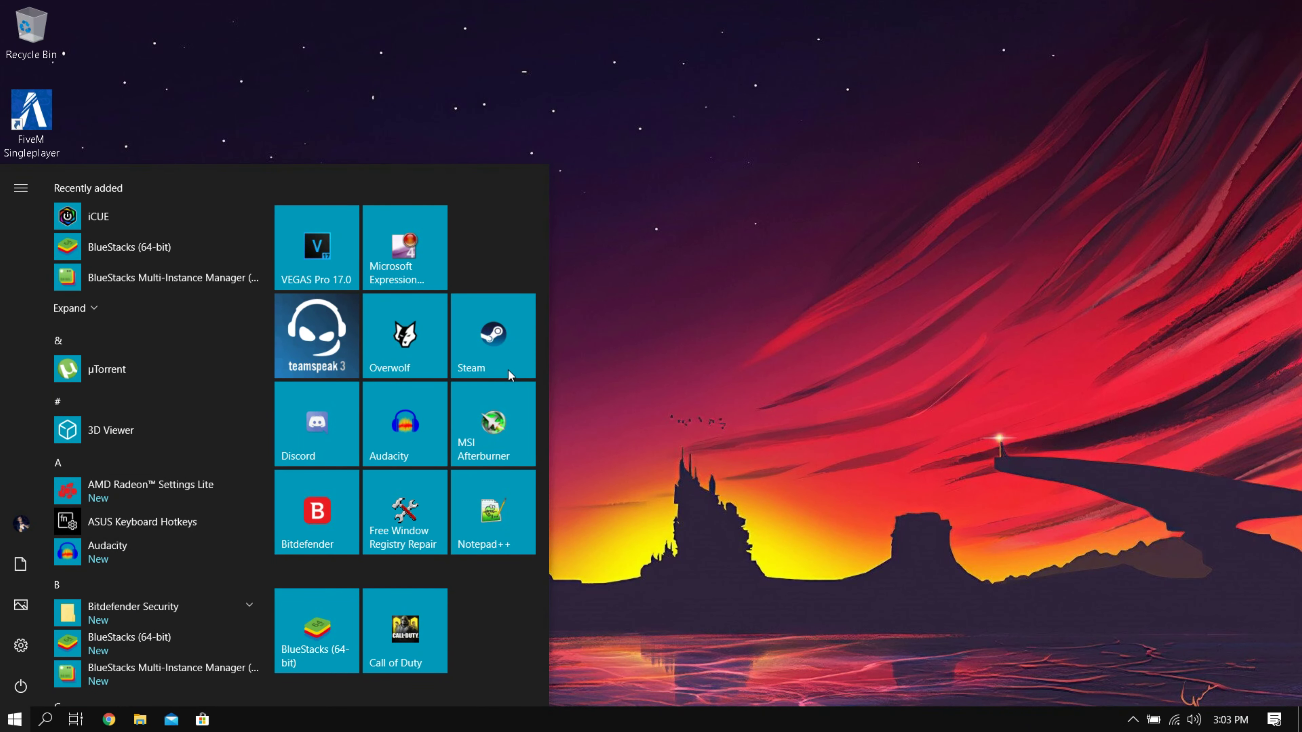
text(d)
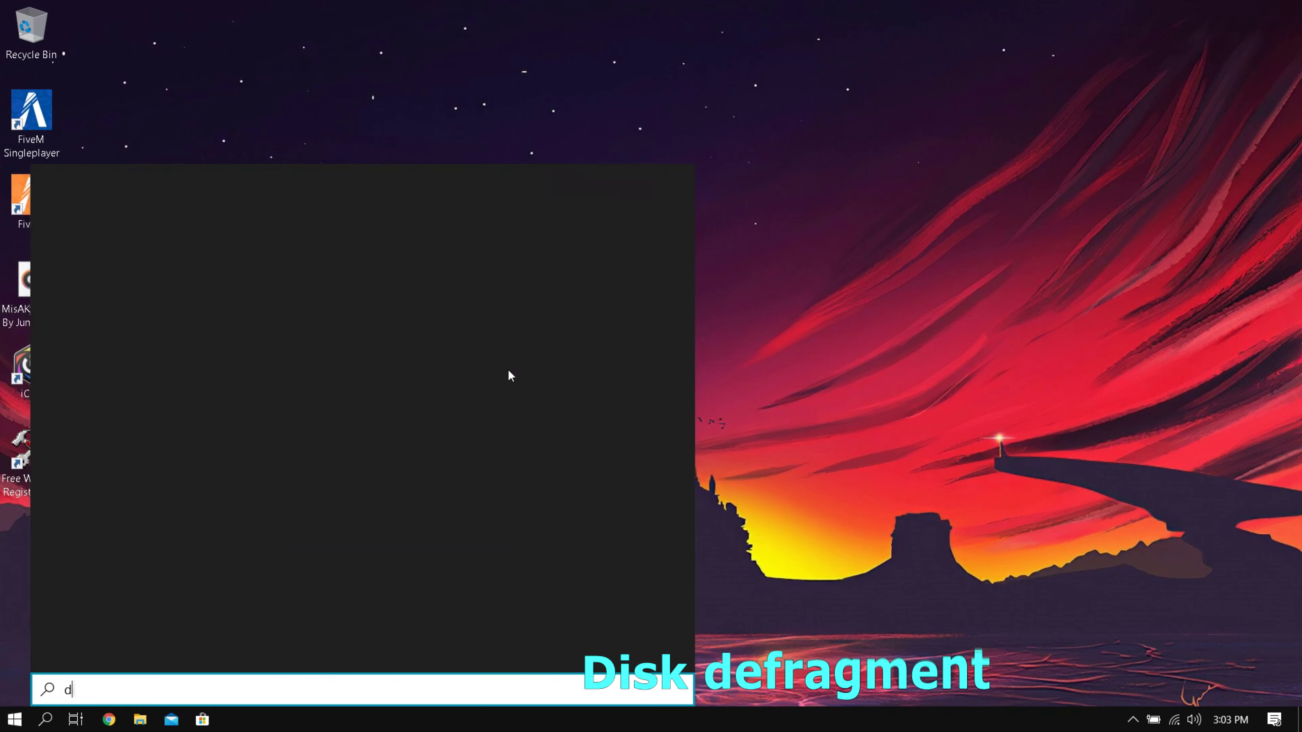
text(isk)
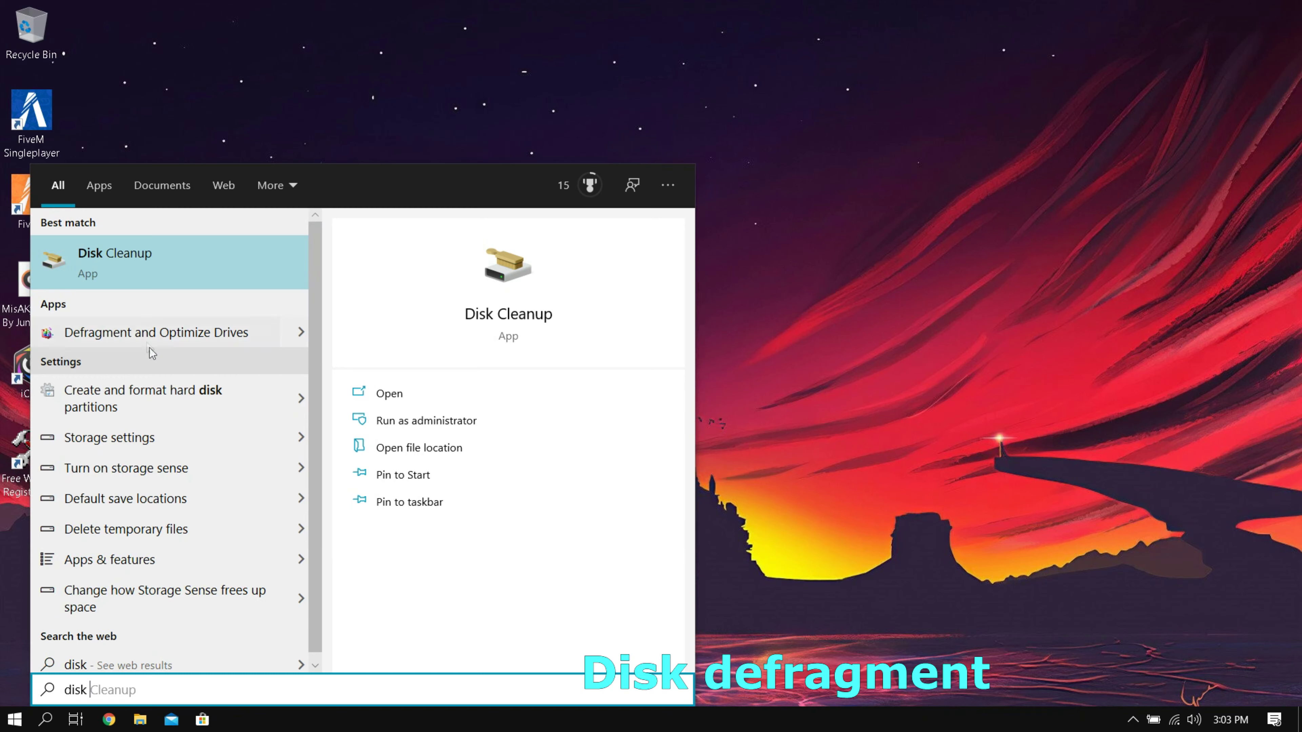
click(141, 335)
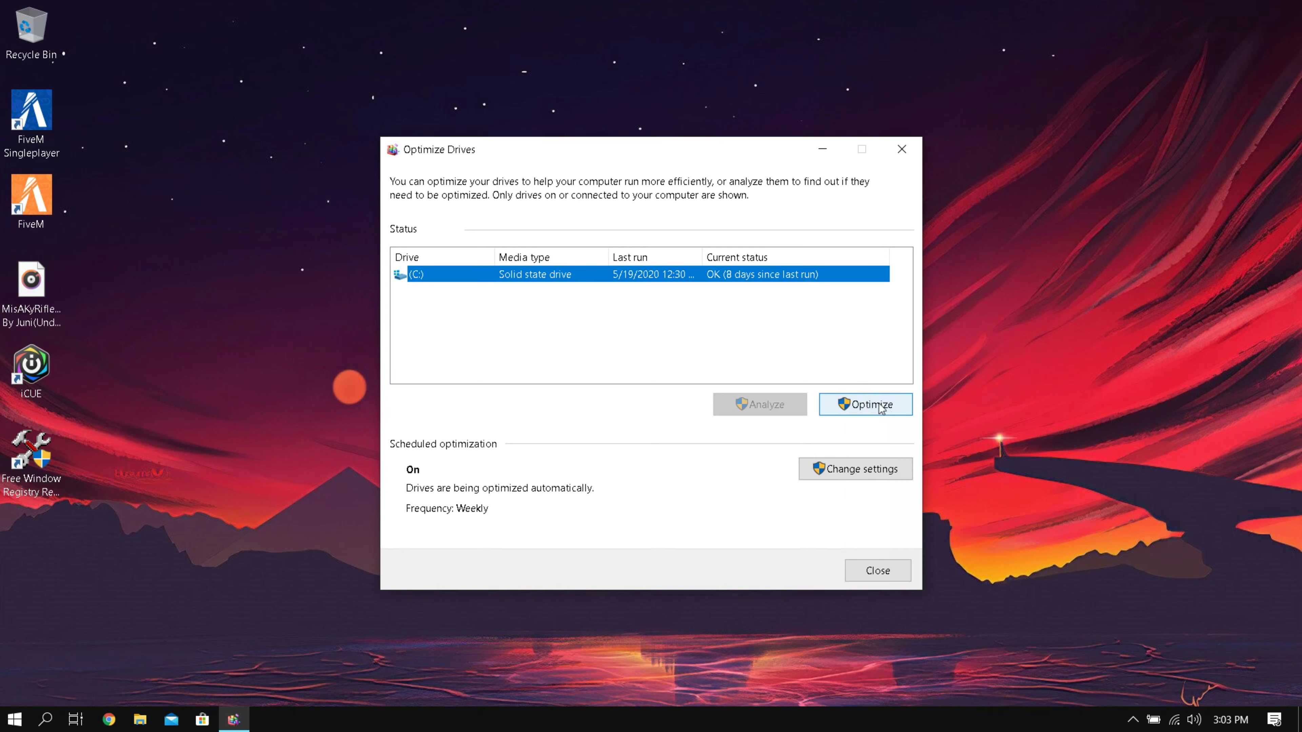
click(866, 405)
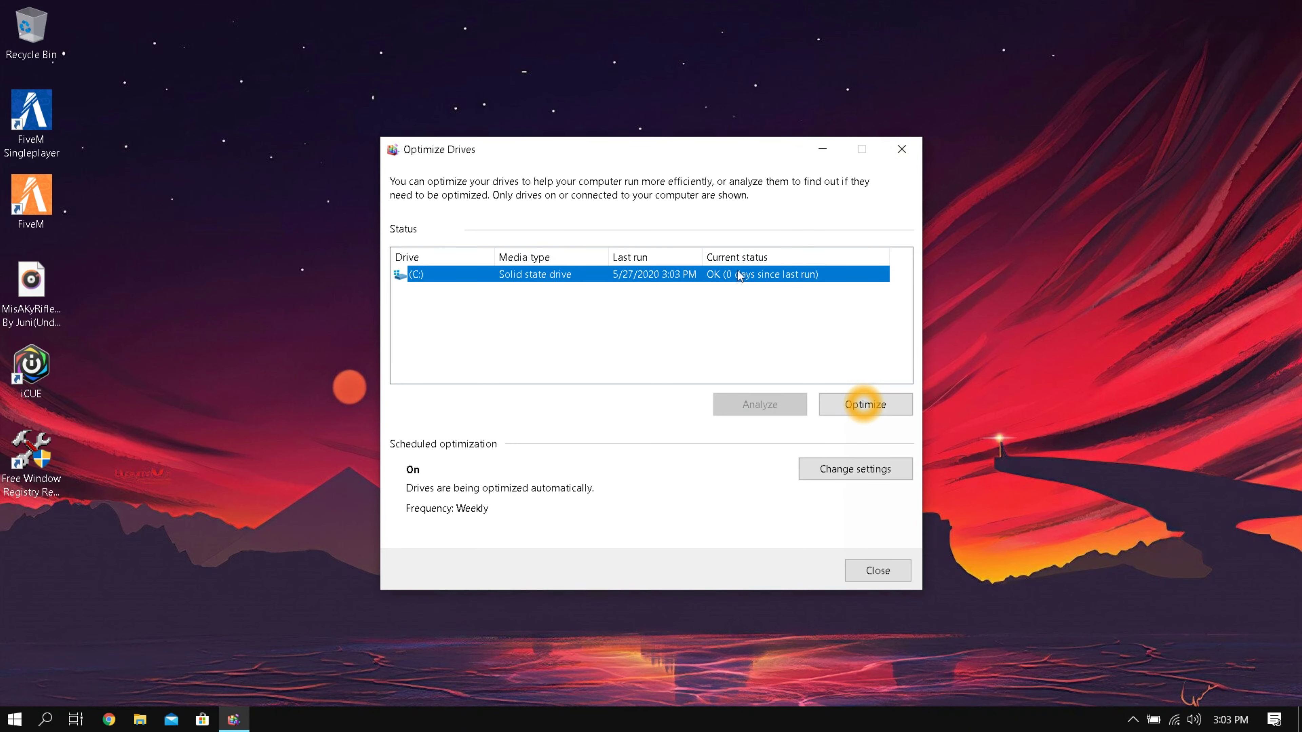
click(897, 154)
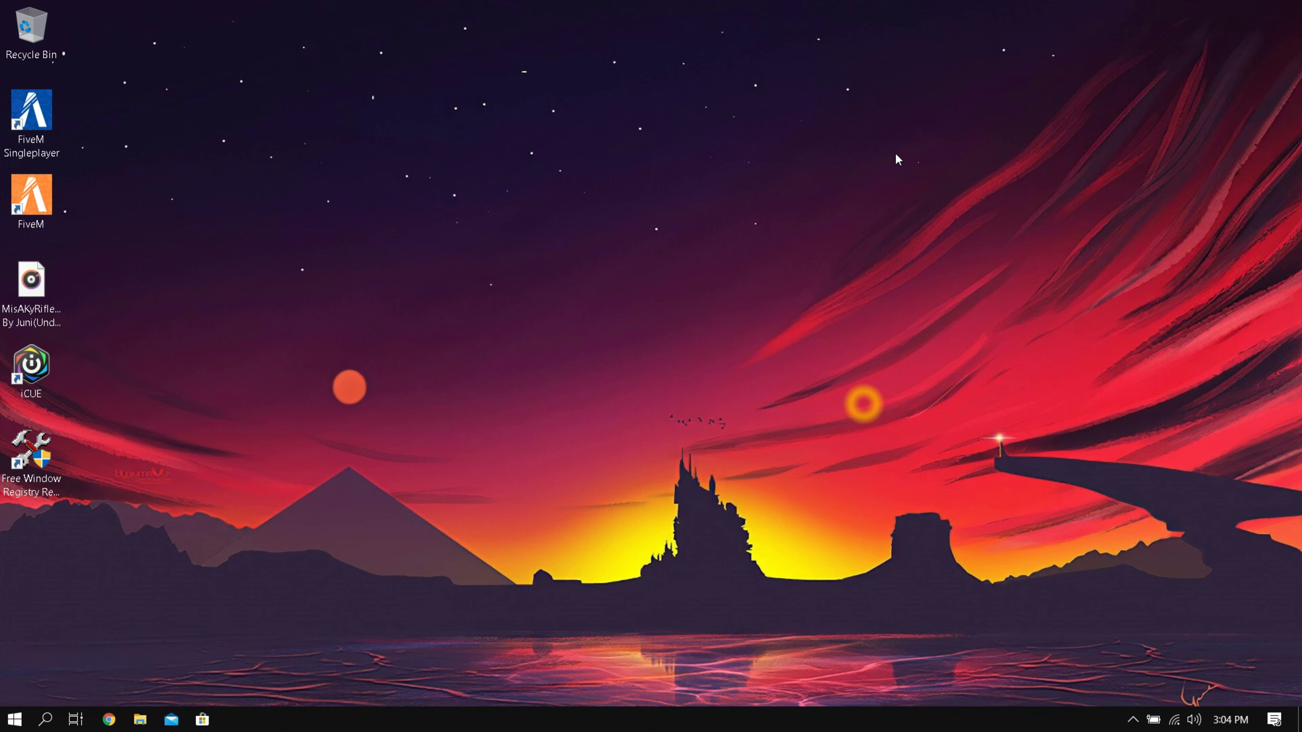
Step: Open the Performance Options from the advanced system settings of This PC
key(super+e)
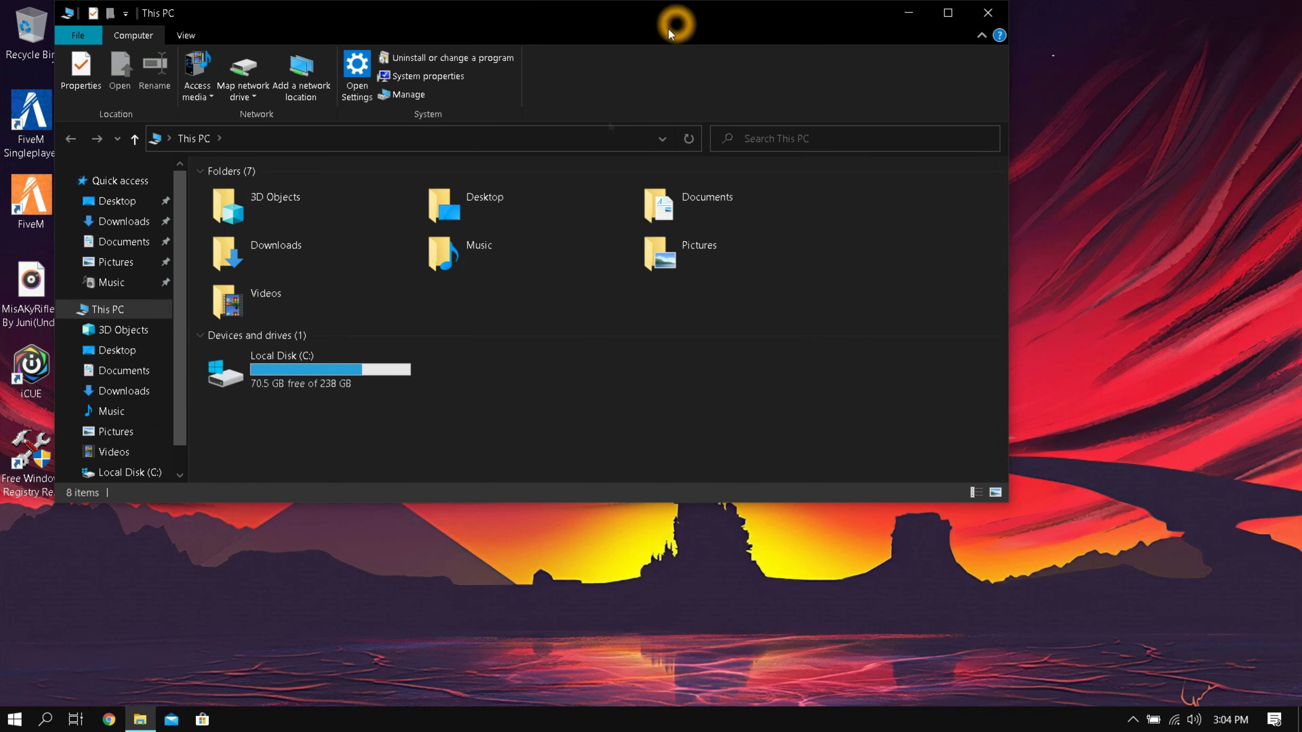
right_click(510, 410)
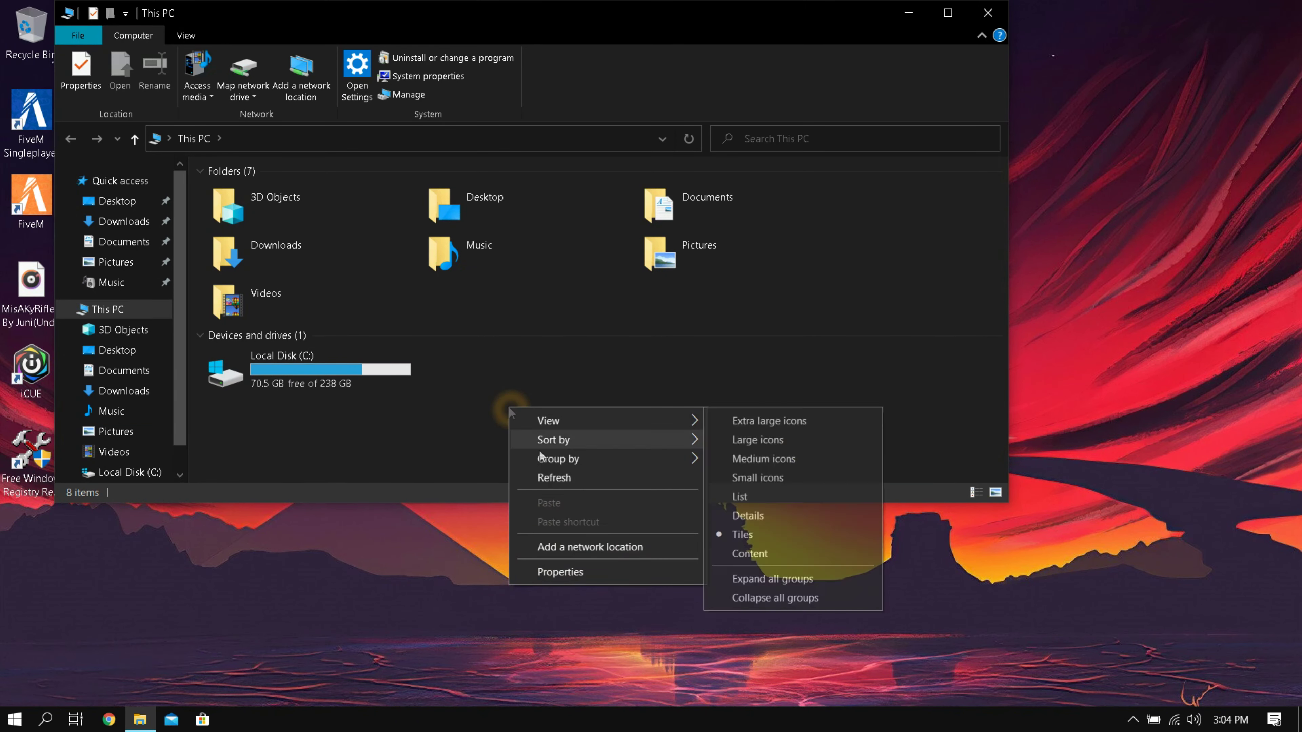
click(593, 579)
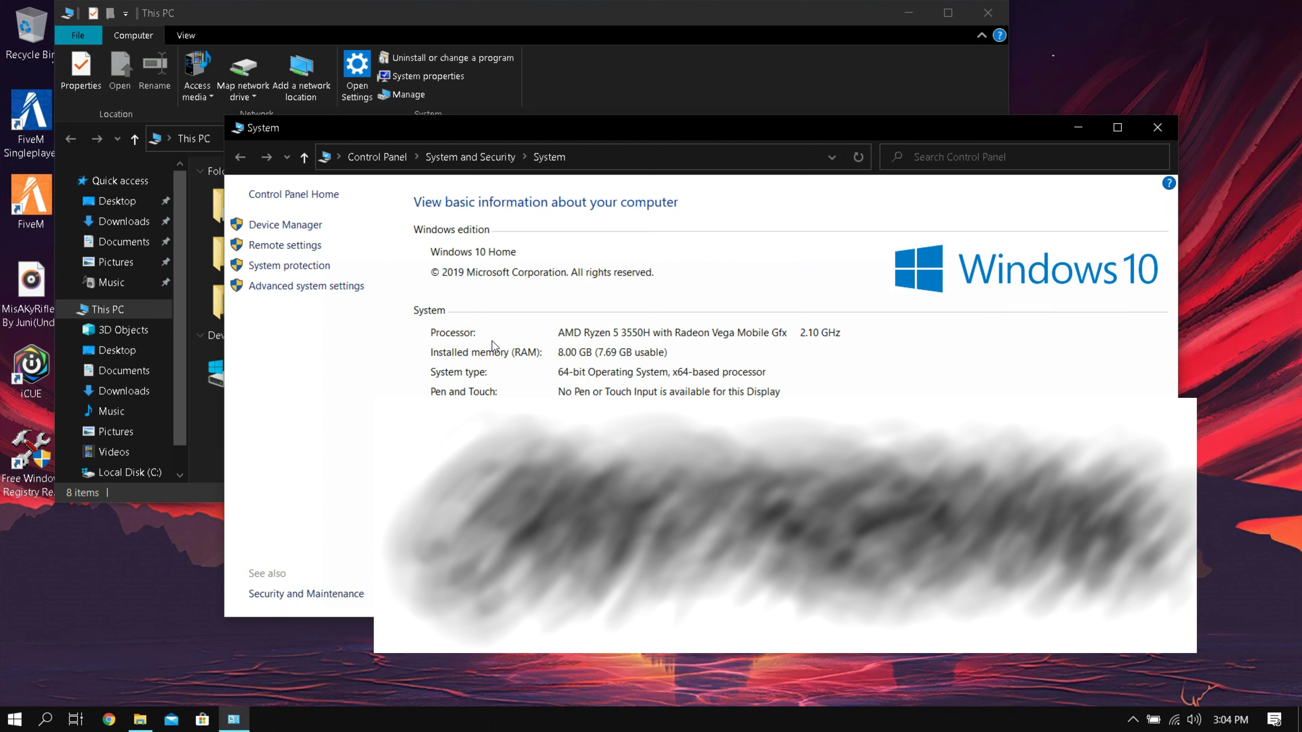
click(324, 290)
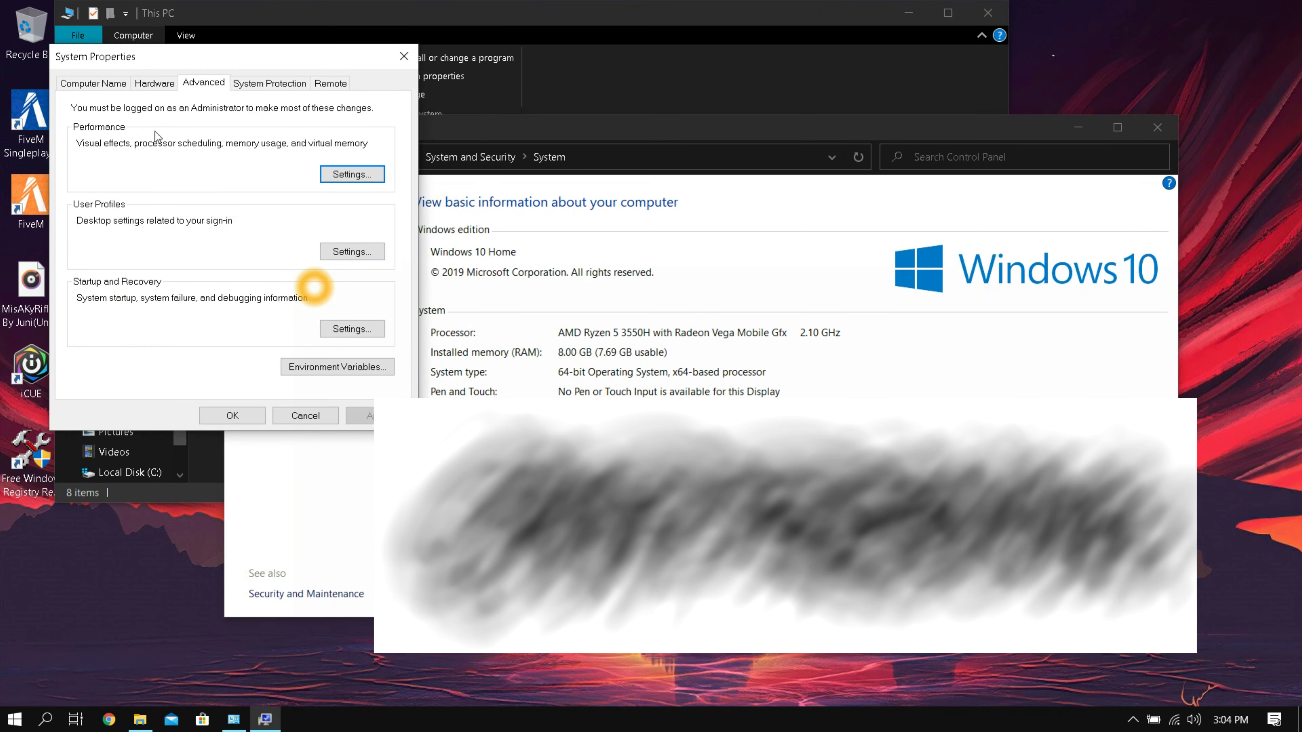
click(350, 175)
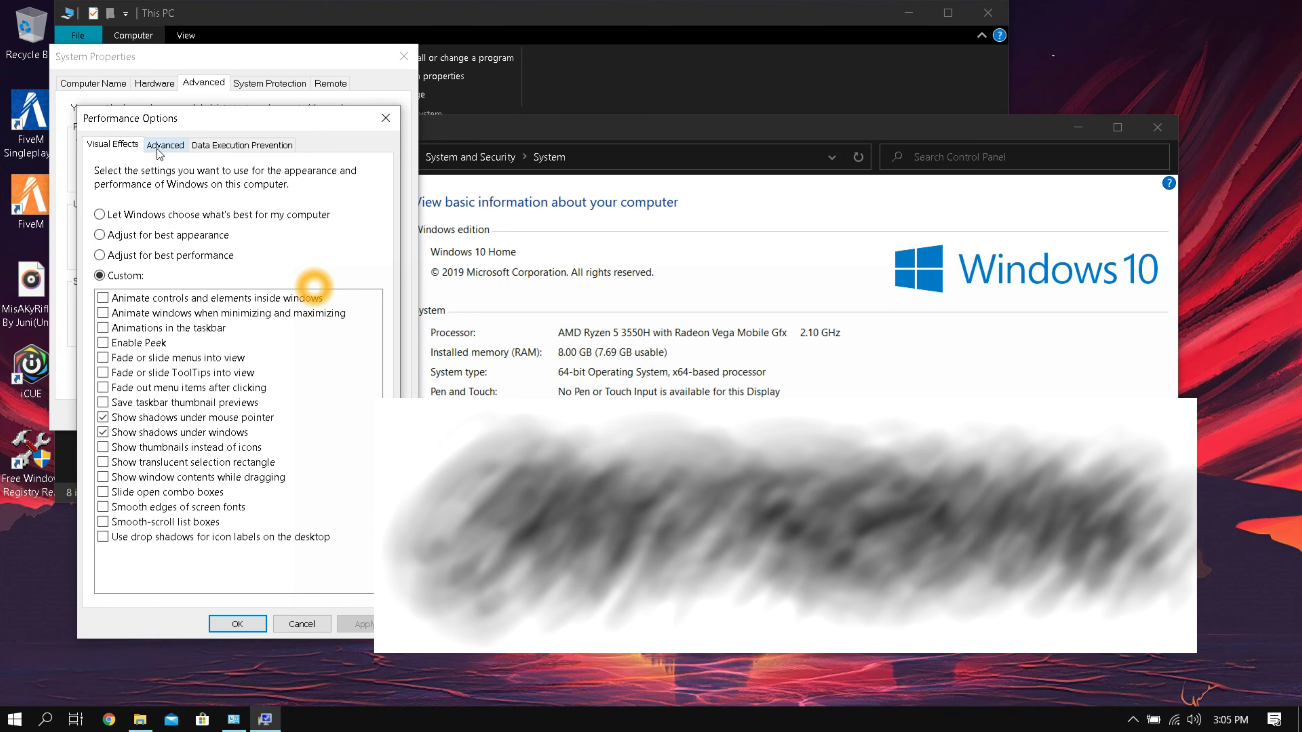
Step: Set the virtual memory paging file of drive C: to System managed size and acknowledge the restart notice
click(175, 148)
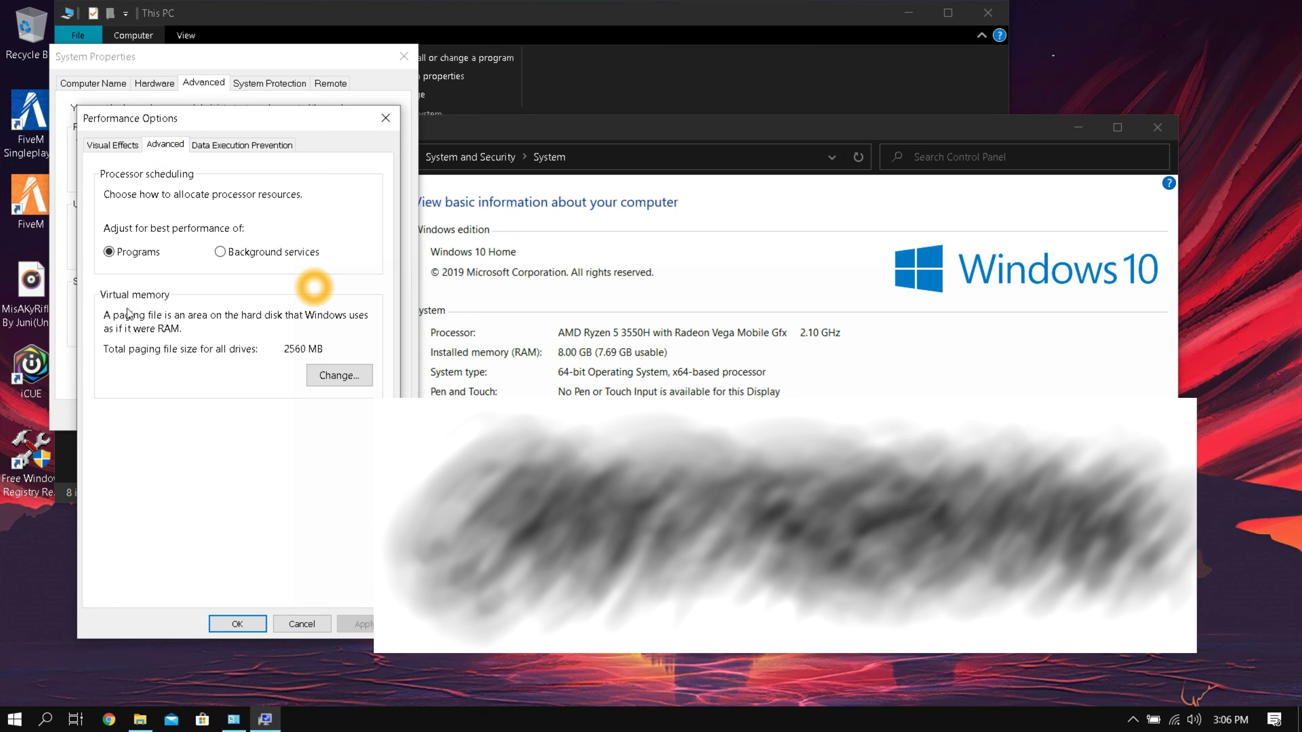
click(328, 376)
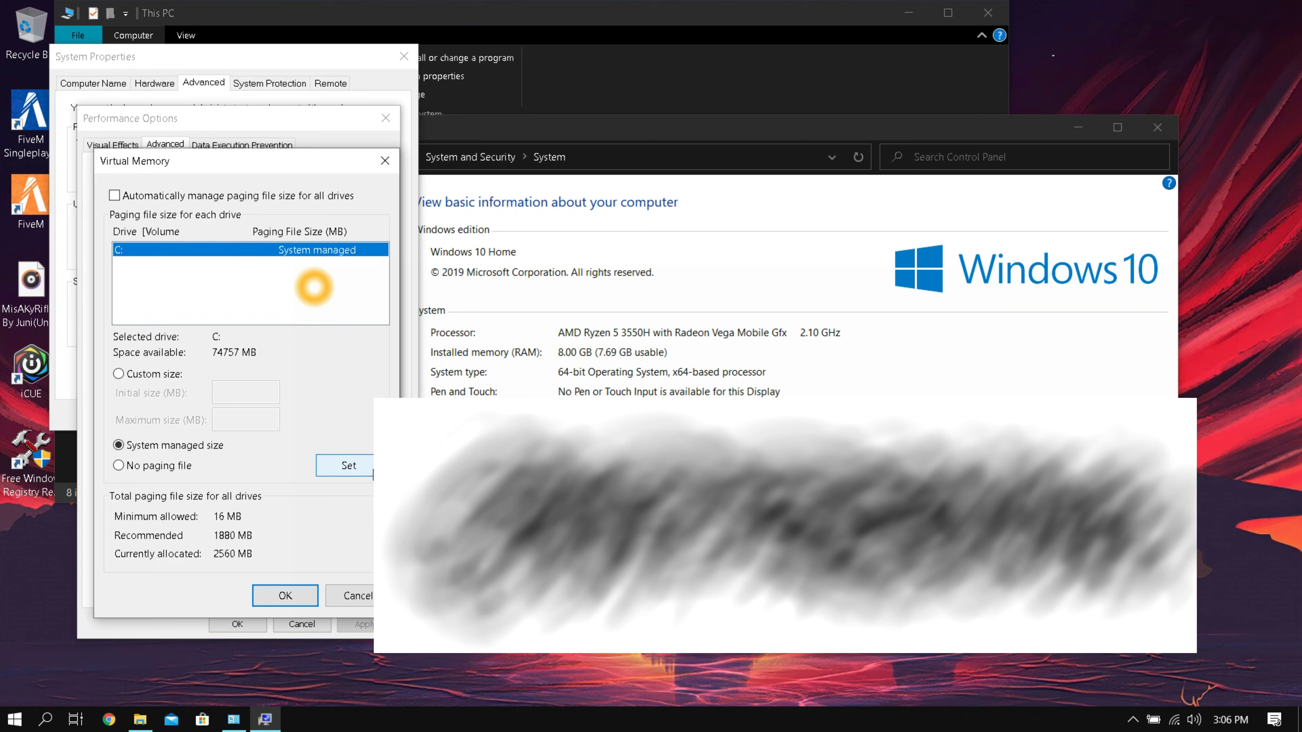
click(370, 470)
click(285, 596)
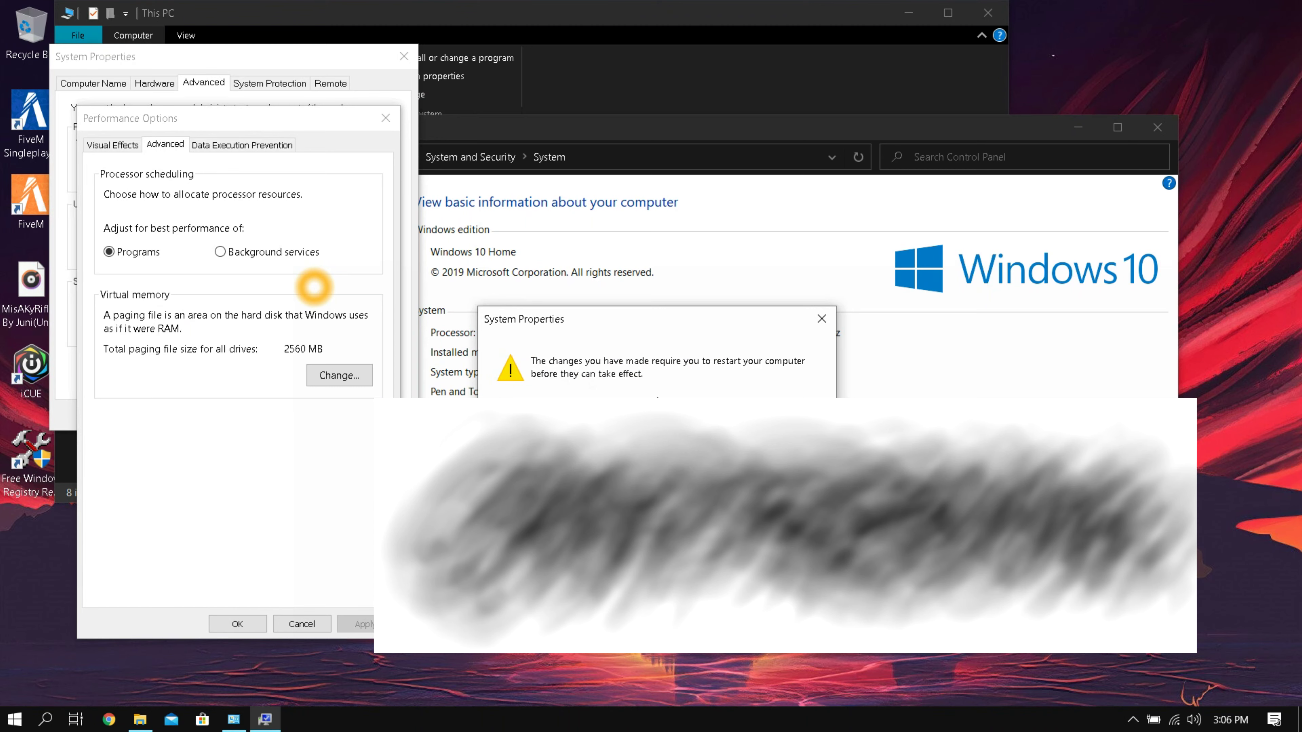
key(Return)
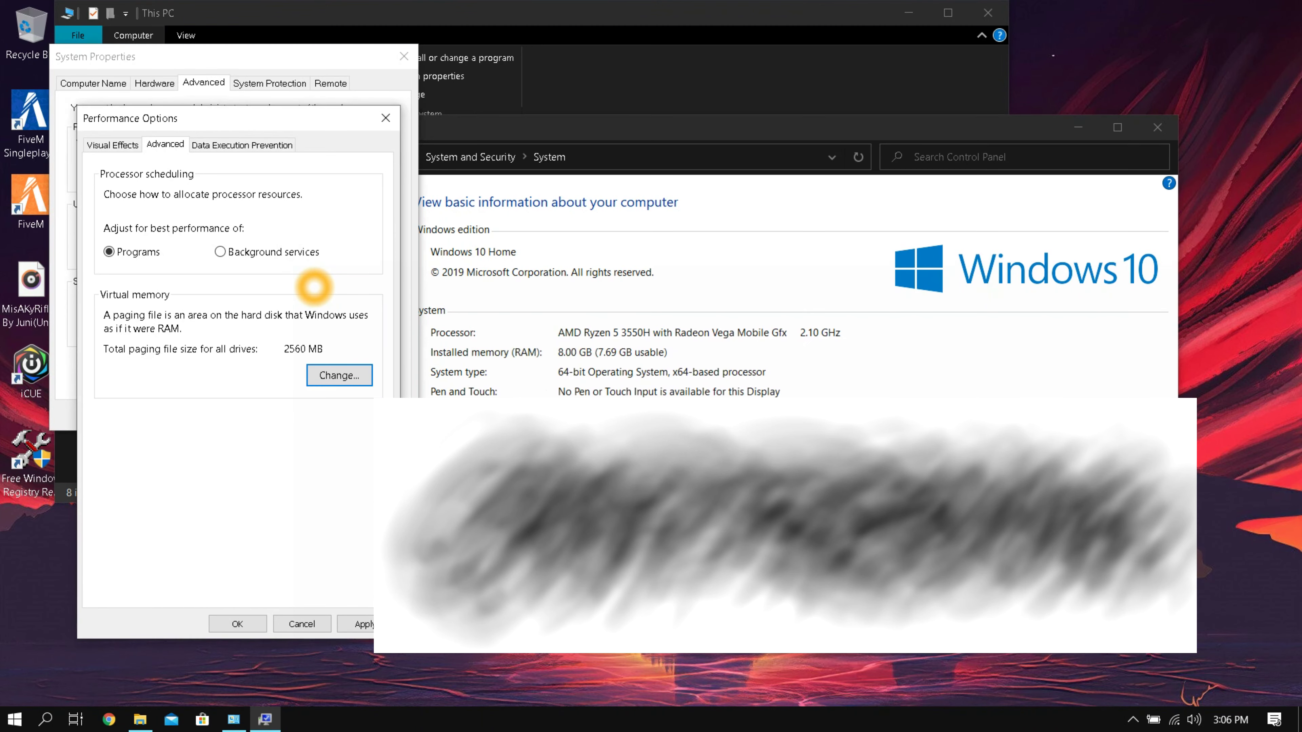
Step: Accept the performance and system properties, postpone the restart, and close the System and This PC windows
click(237, 623)
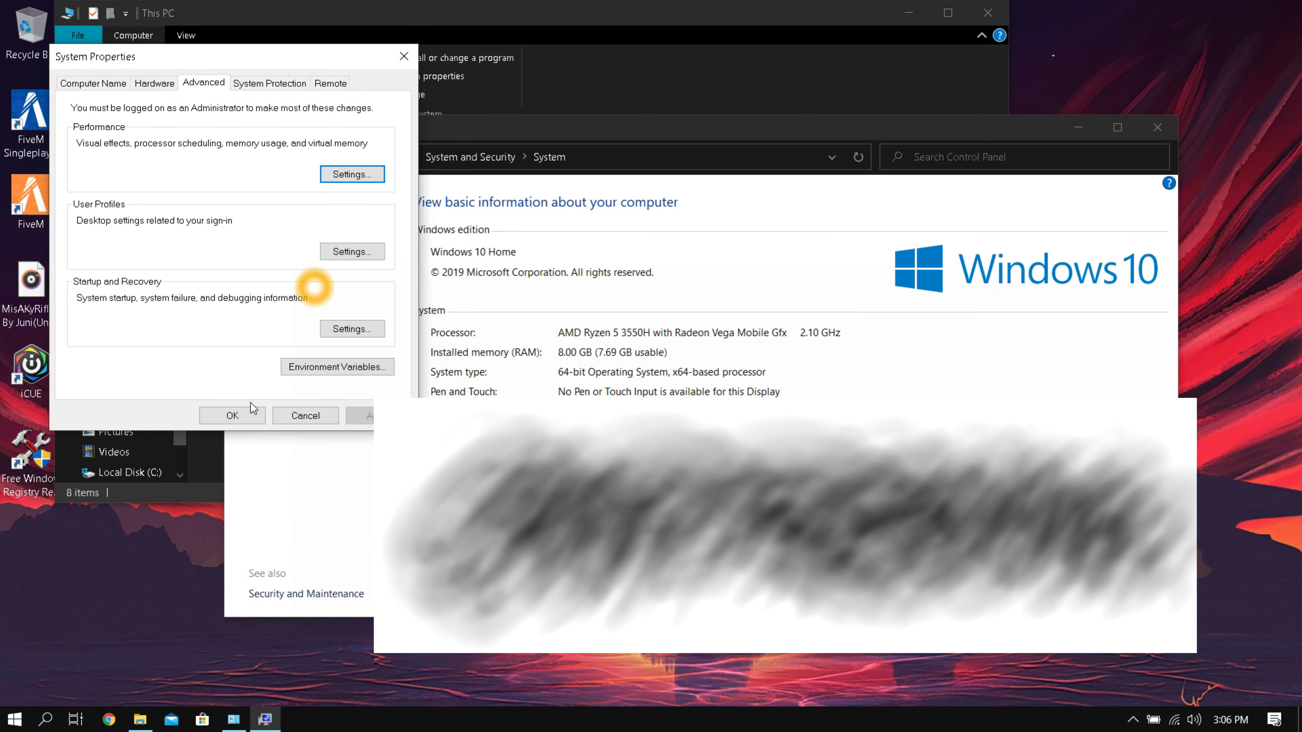
click(247, 414)
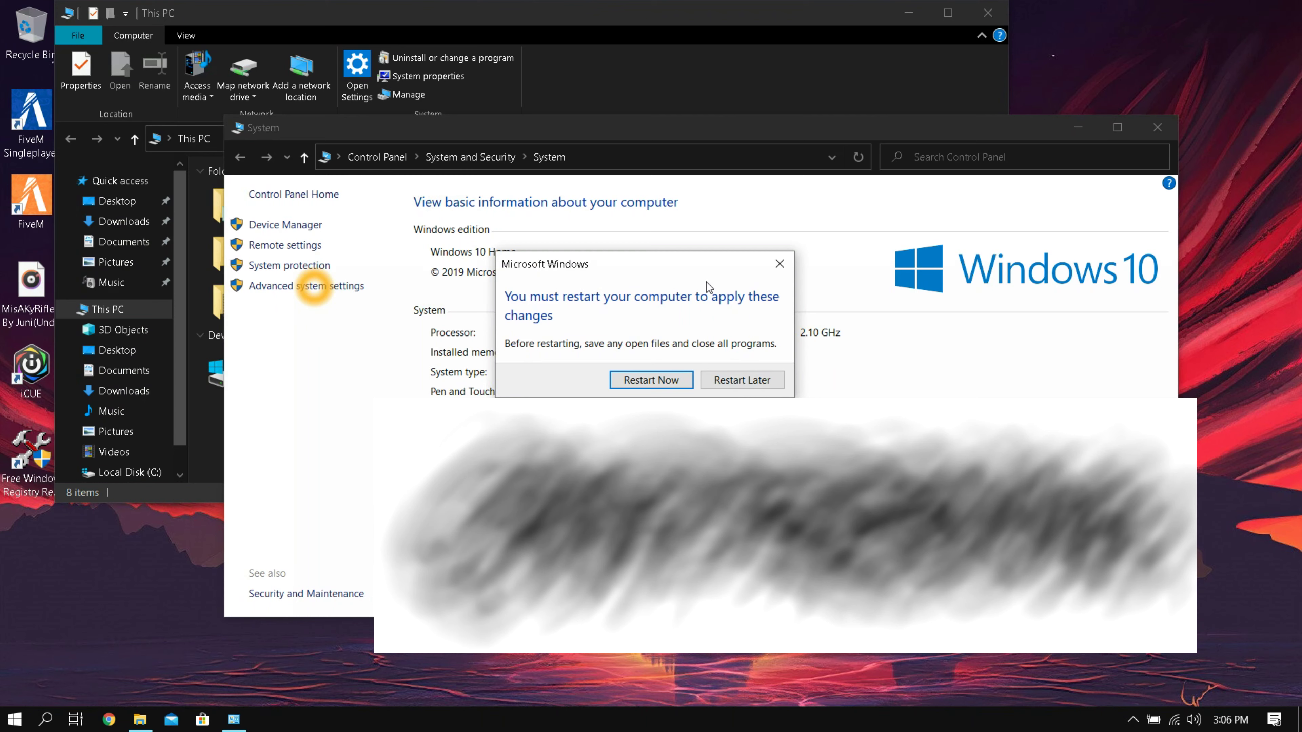
click(745, 381)
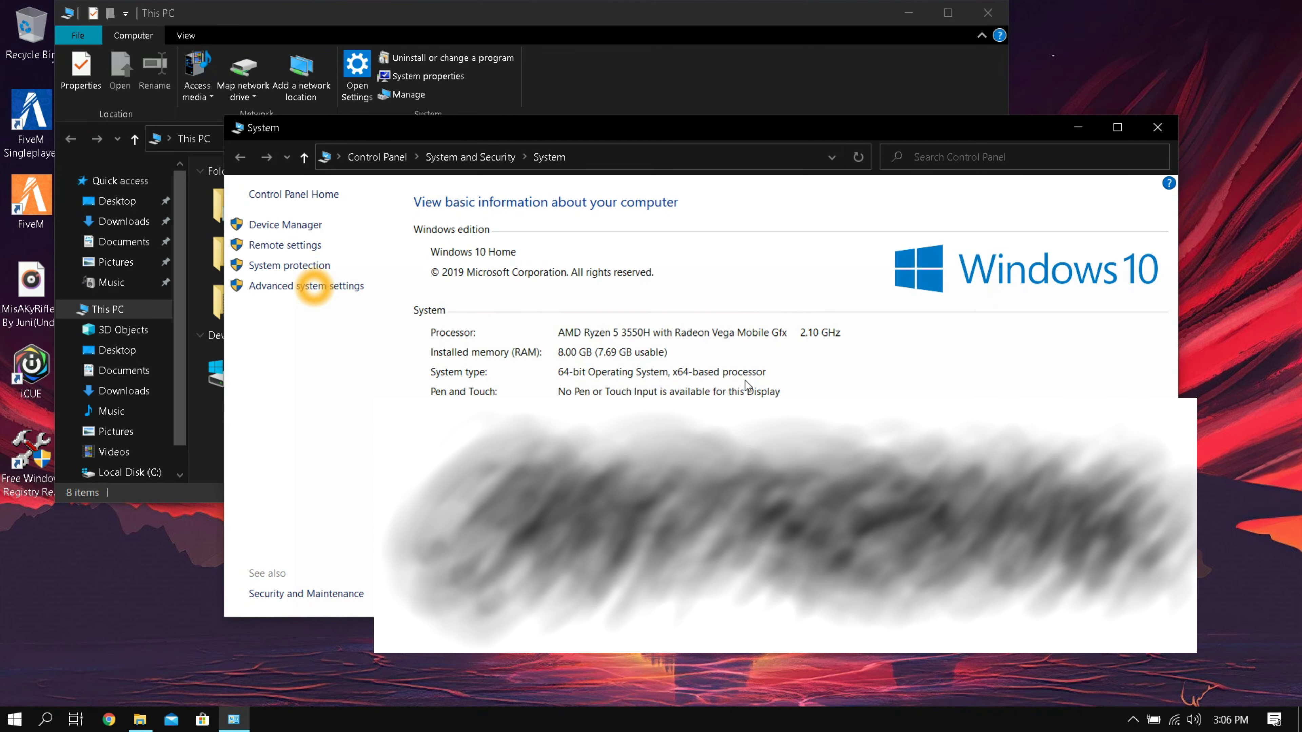
click(1159, 128)
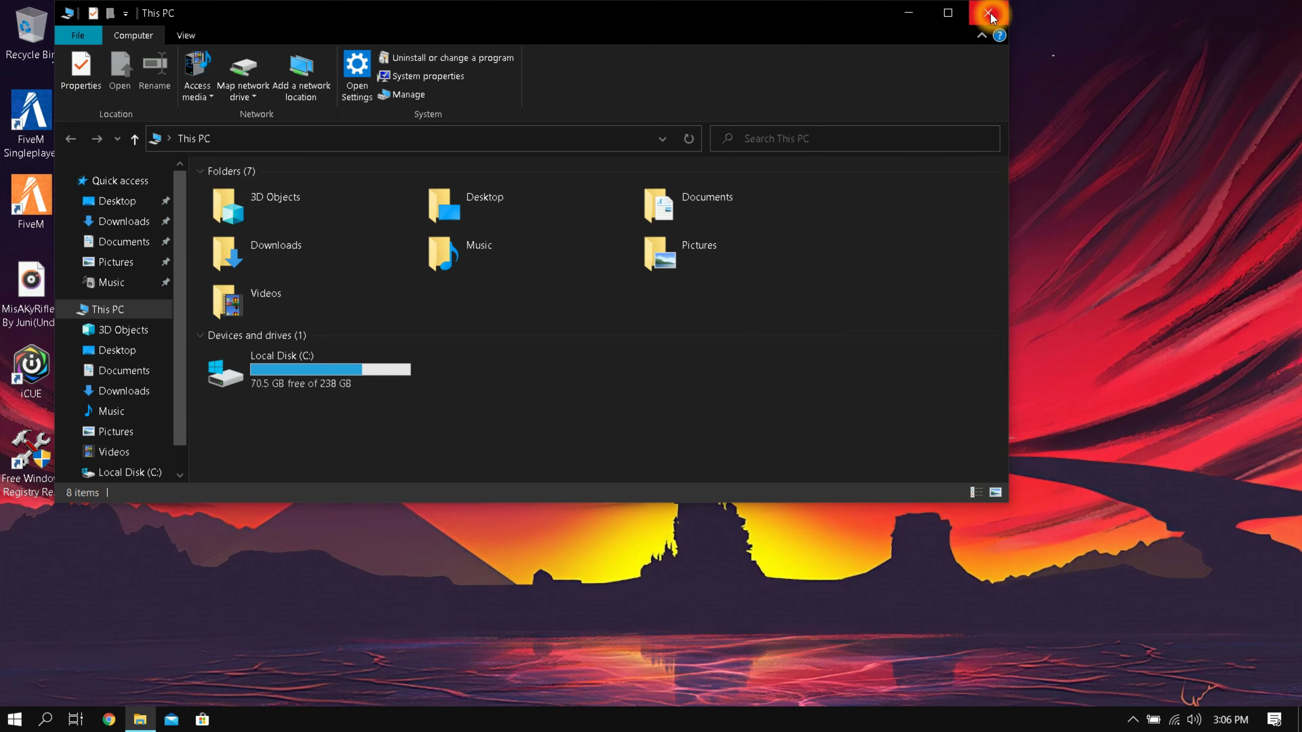
click(990, 15)
click(608, 95)
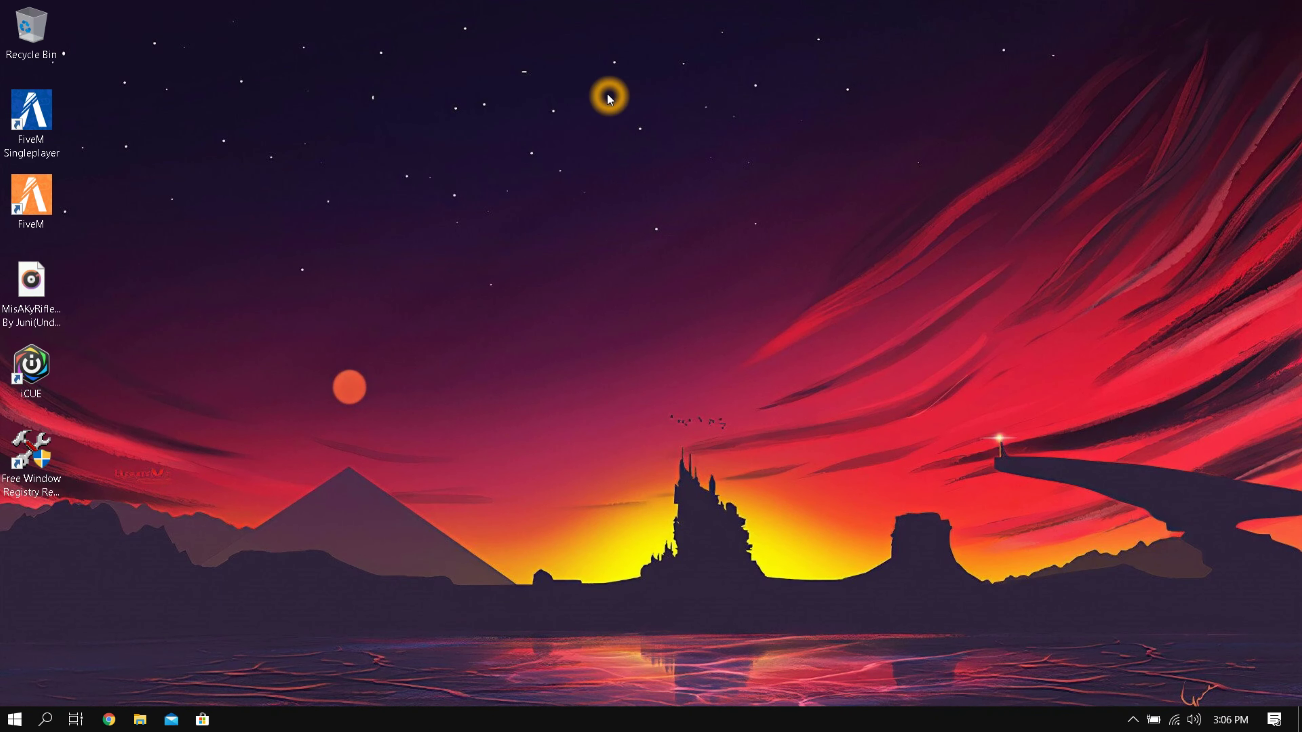